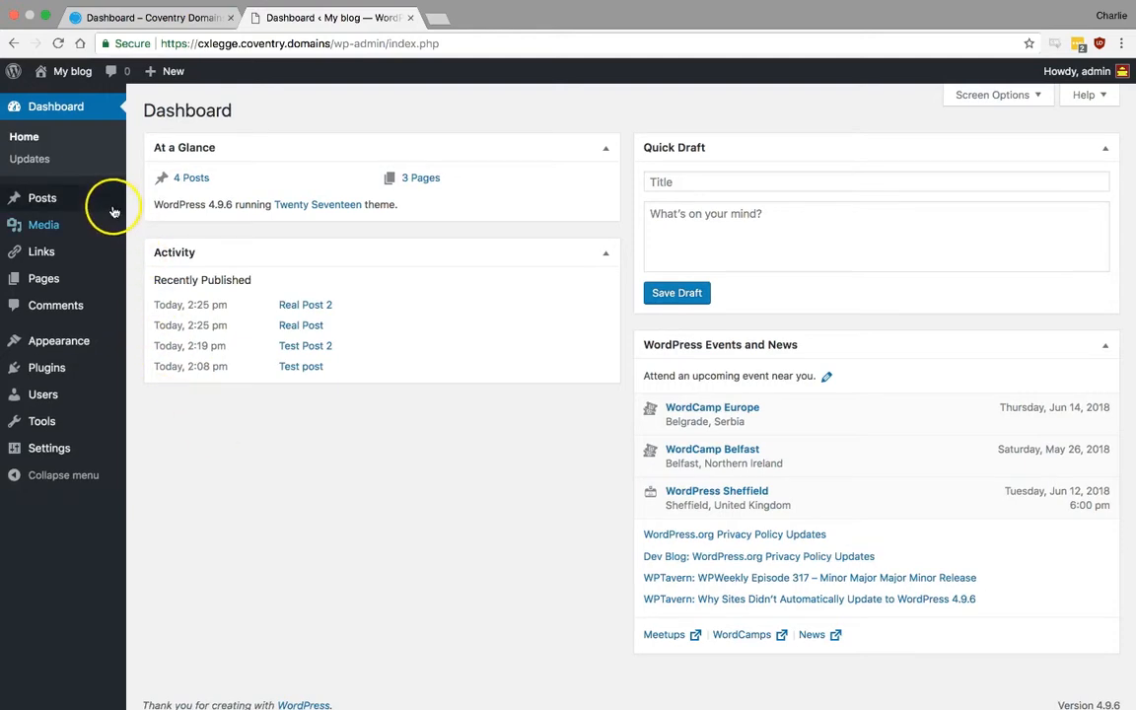
Open the post categories and name a new category "Test Posts".
mouse_move(76, 202)
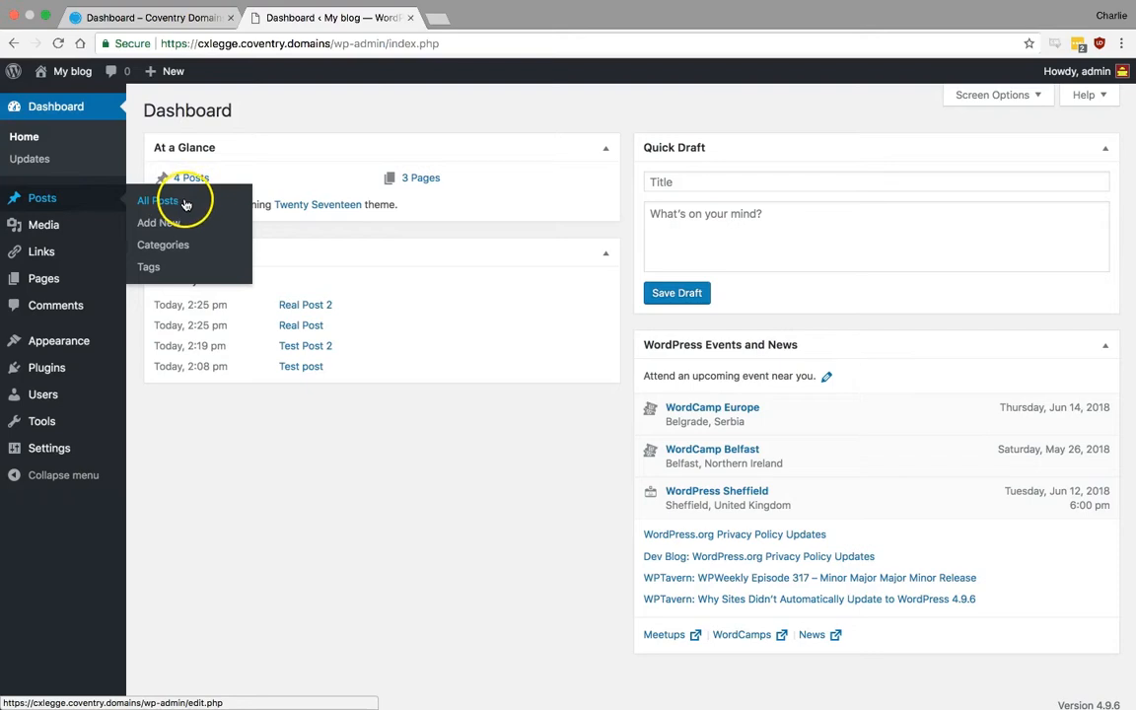
click(192, 253)
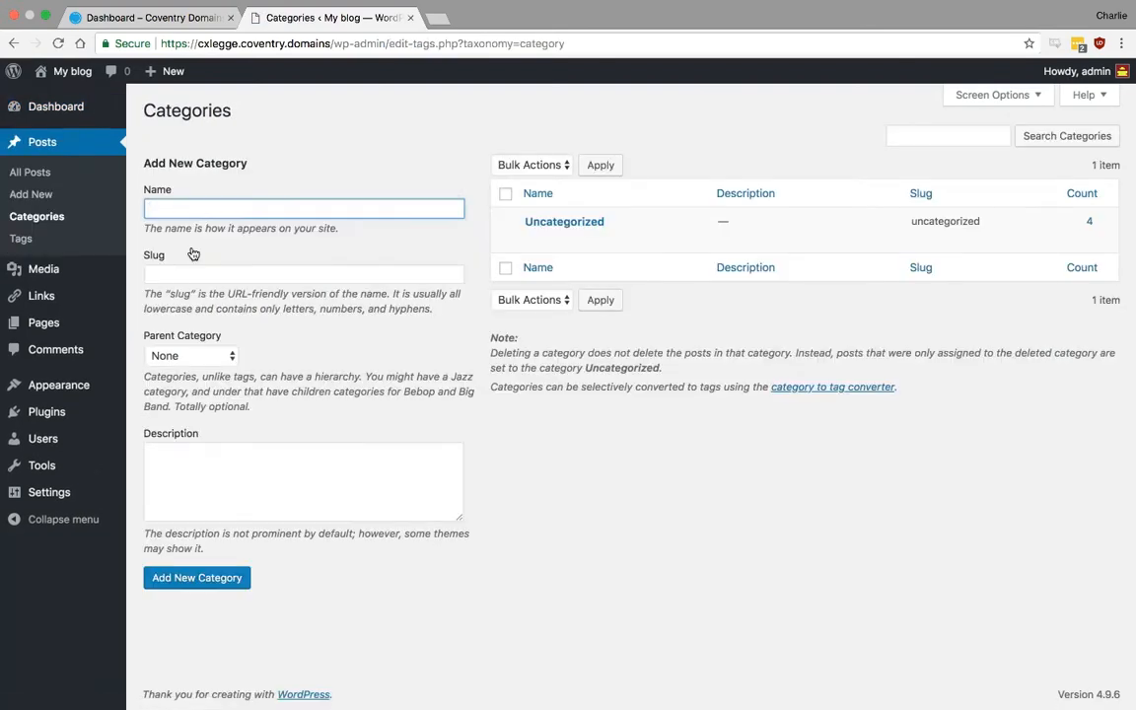
mouse_move(545, 228)
text(Test Posts)
Give the new category the slug "testposts", keep its parent as None, and add it.
click(242, 268)
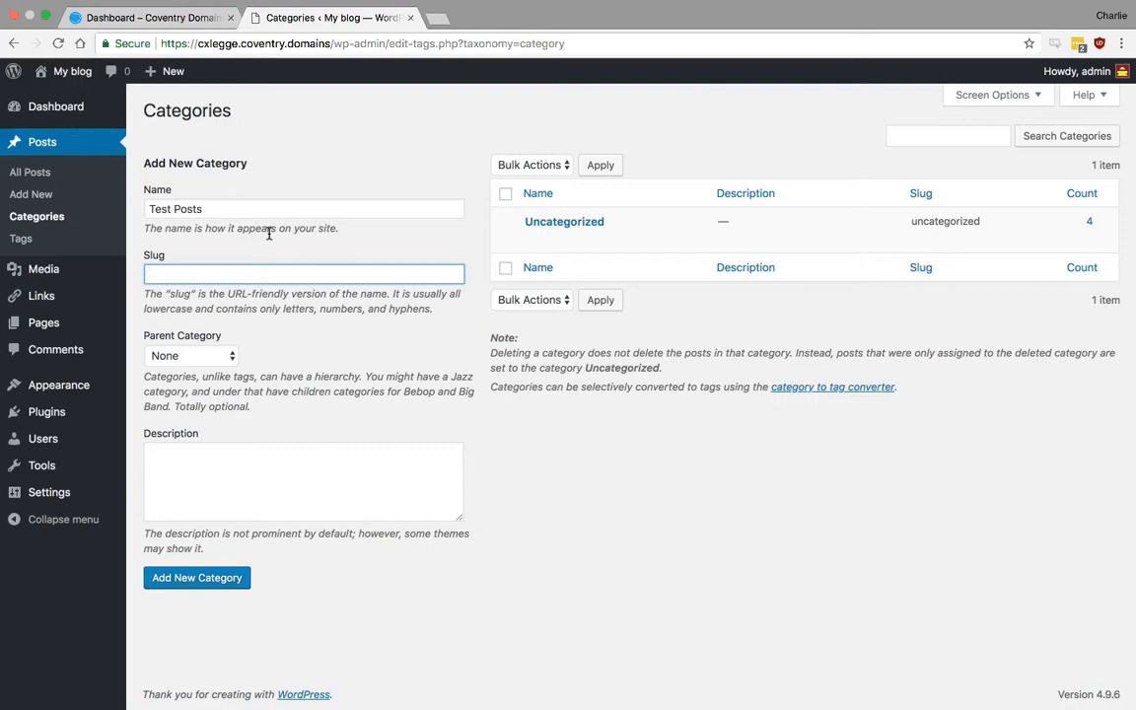
text(testpostst)
key(BackSpace)
key(BackSpace)
key(BackSpace)
key(BackSpace)
text(sts)
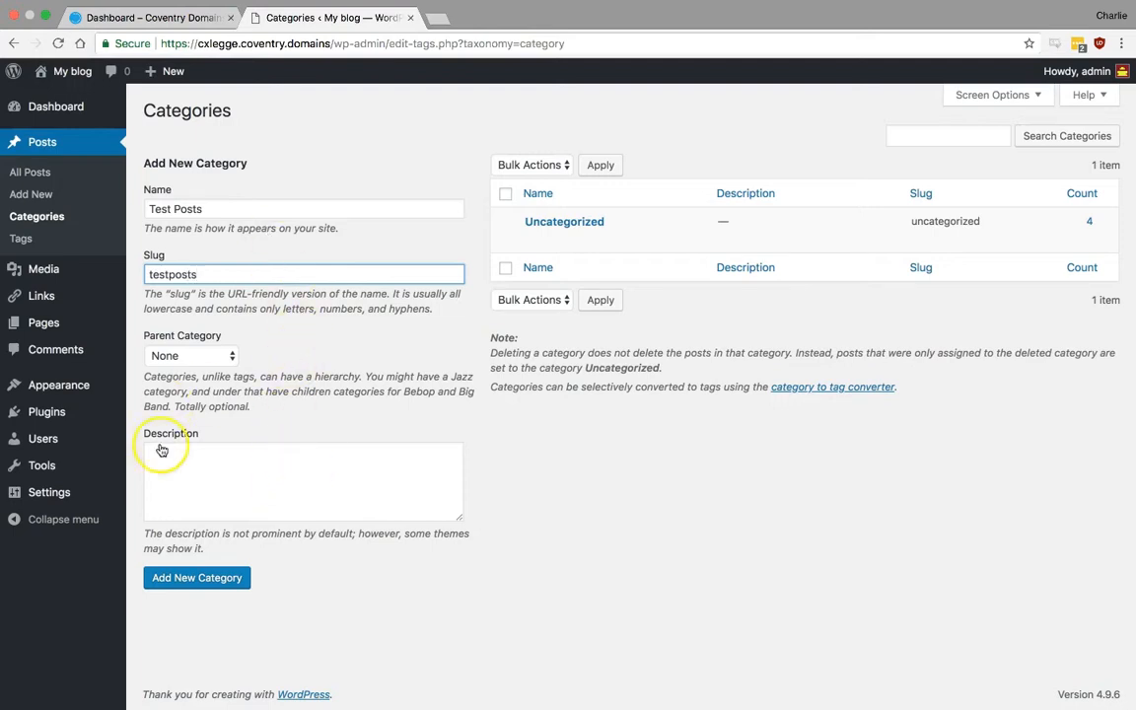
click(205, 358)
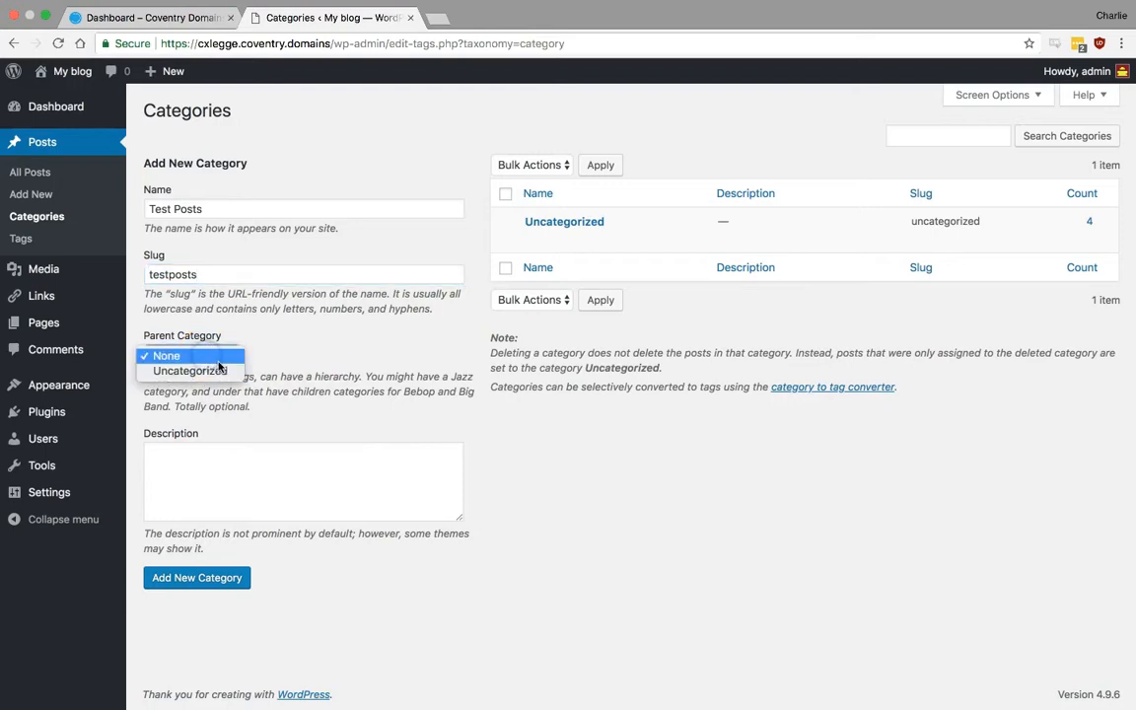
click(191, 356)
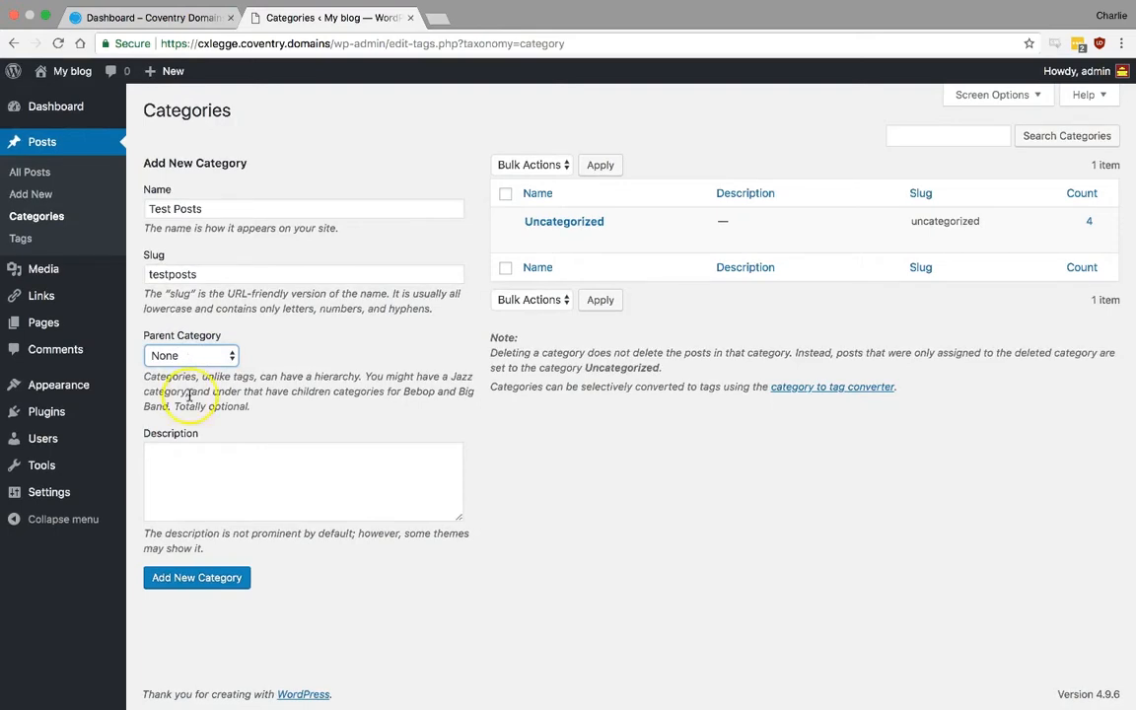
click(177, 580)
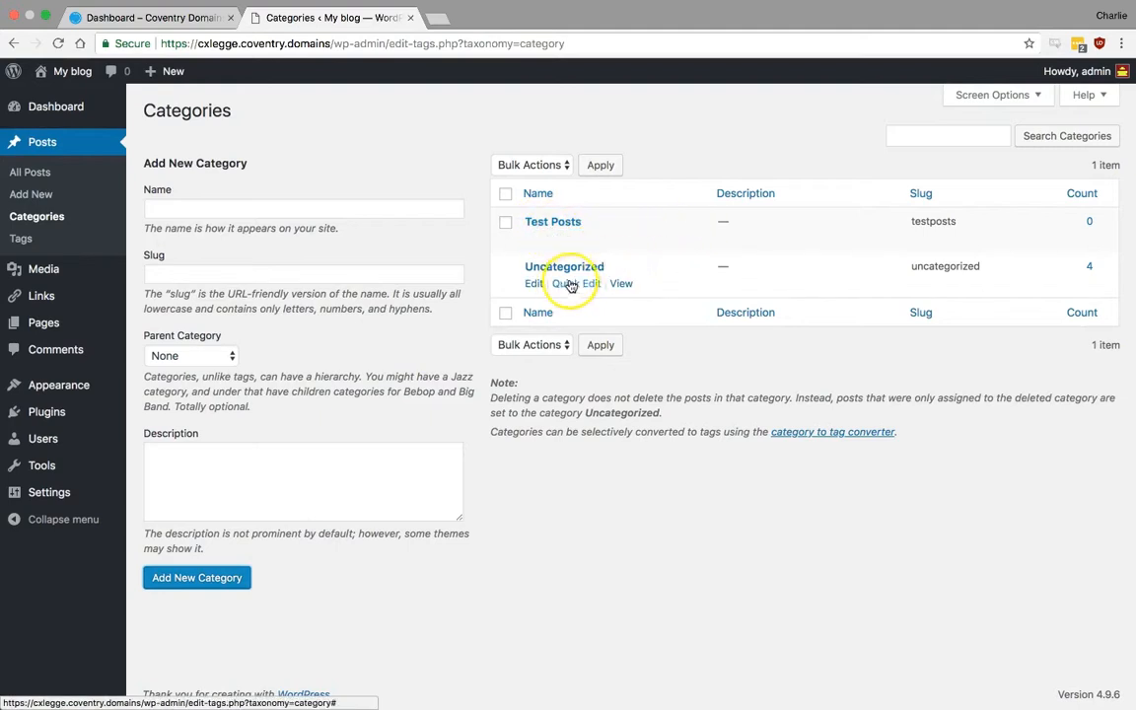
Add another category named "Real Posts" with the slug "realposts".
click(227, 210)
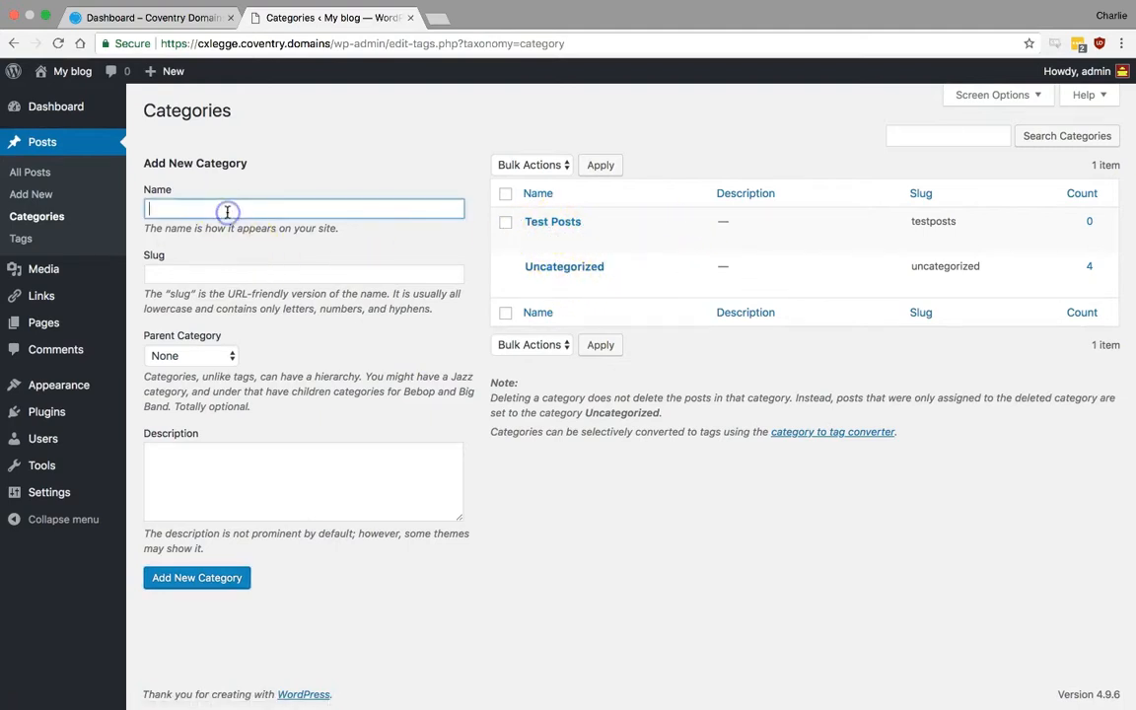
text(Real Posts)
click(214, 272)
text(realposts)
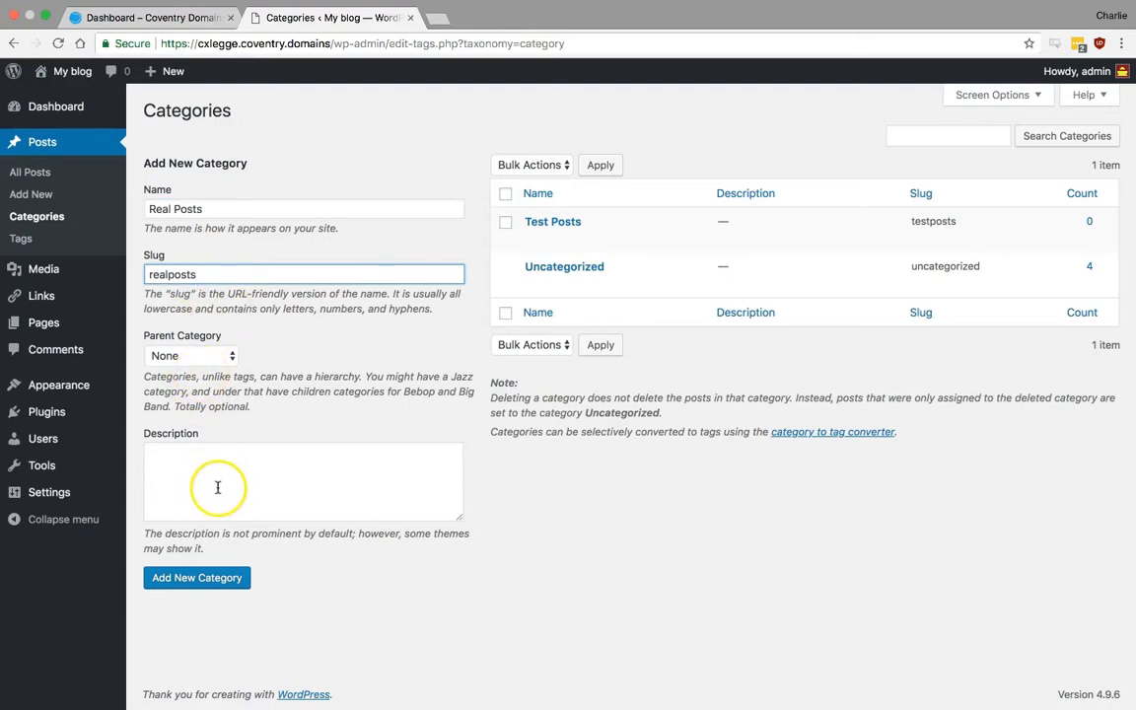
click(216, 580)
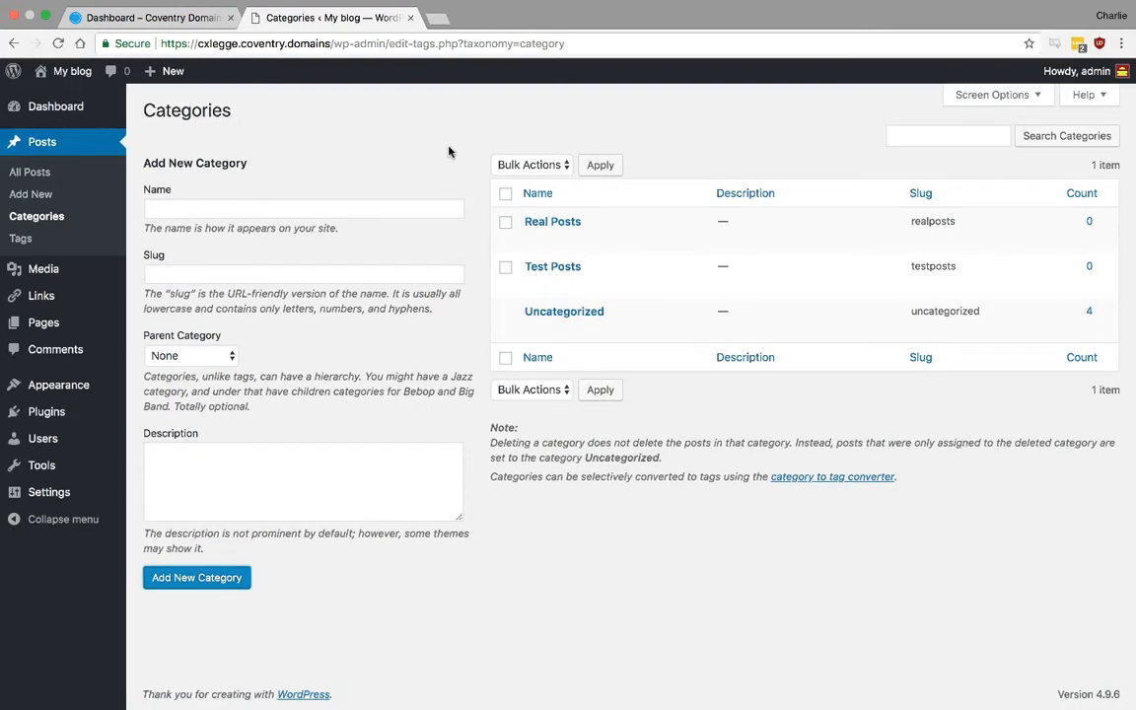
Add a new post tag named "Test" with the slug "test".
click(8, 239)
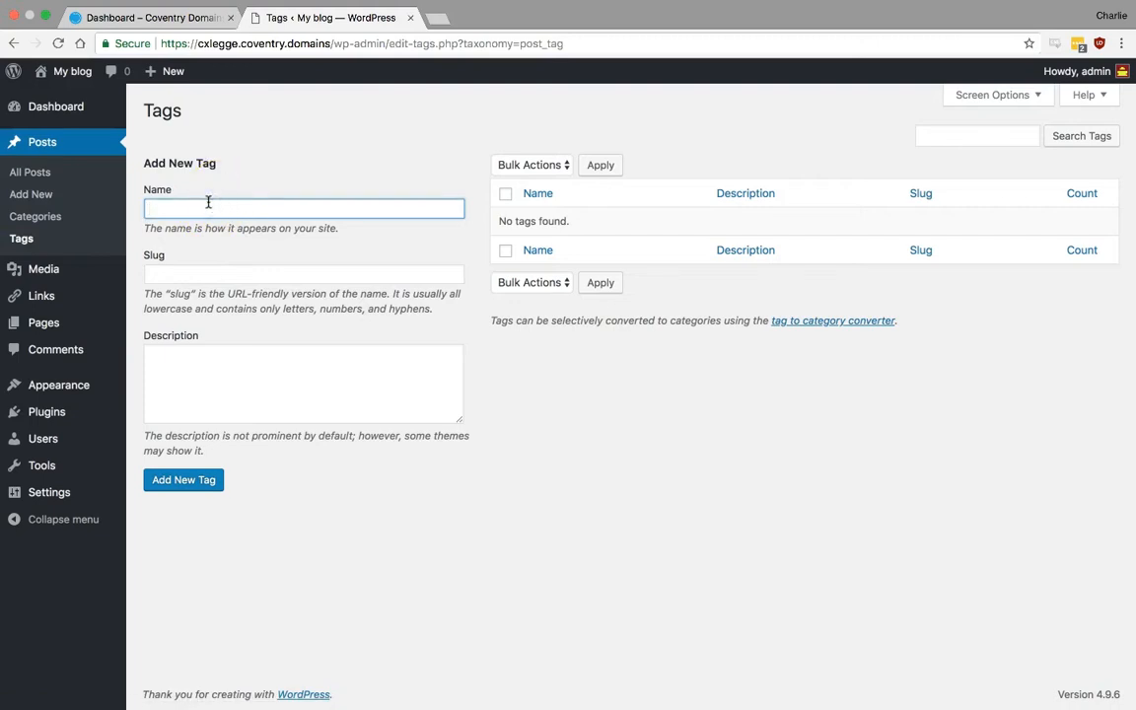
text(Test)
click(277, 270)
text(test)
click(209, 486)
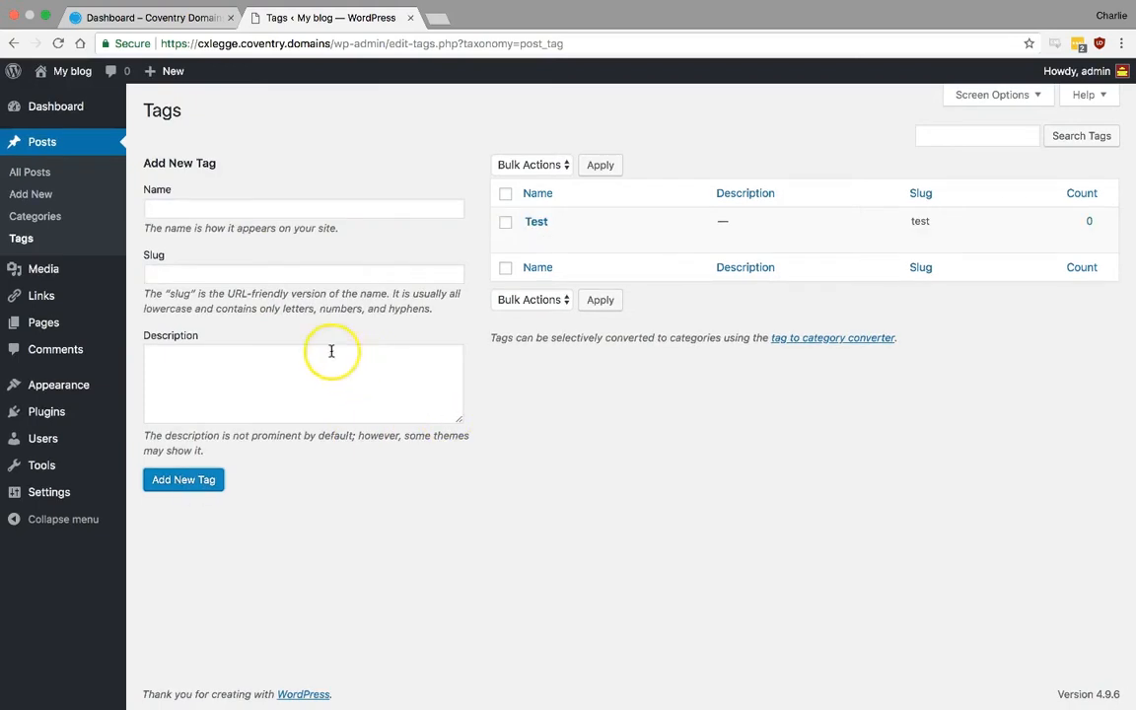
Create a navigation menu named "Main Menu" and set its display location to Top Menu.
mouse_move(71, 266)
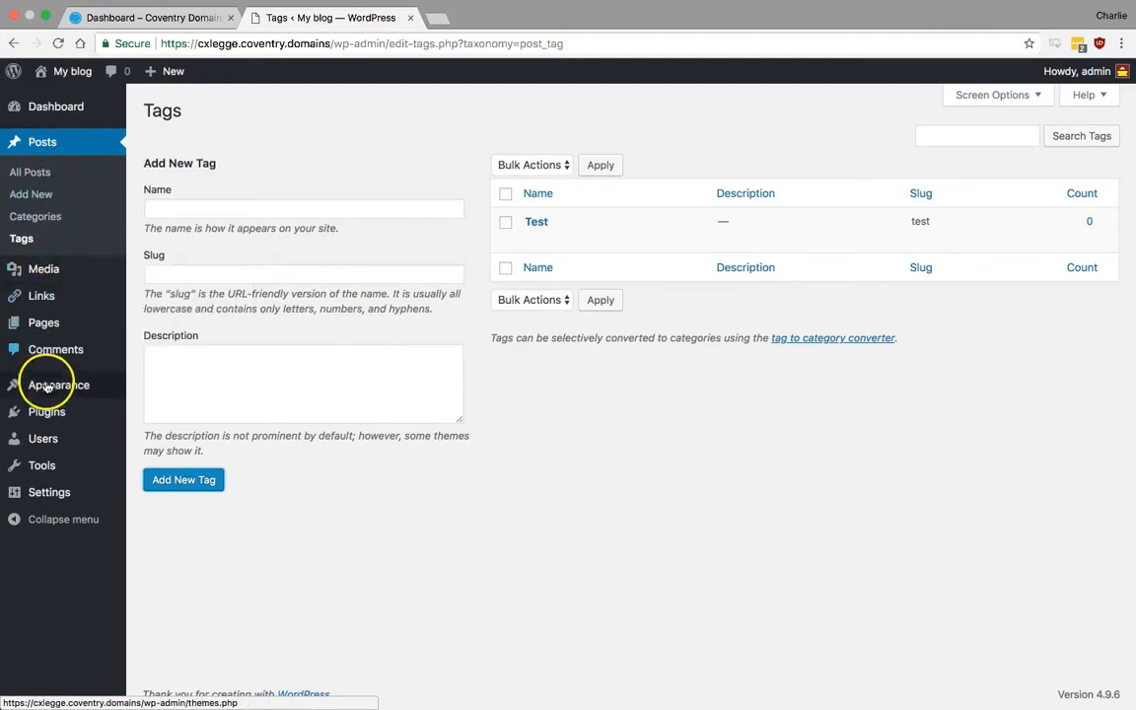
mouse_move(50, 383)
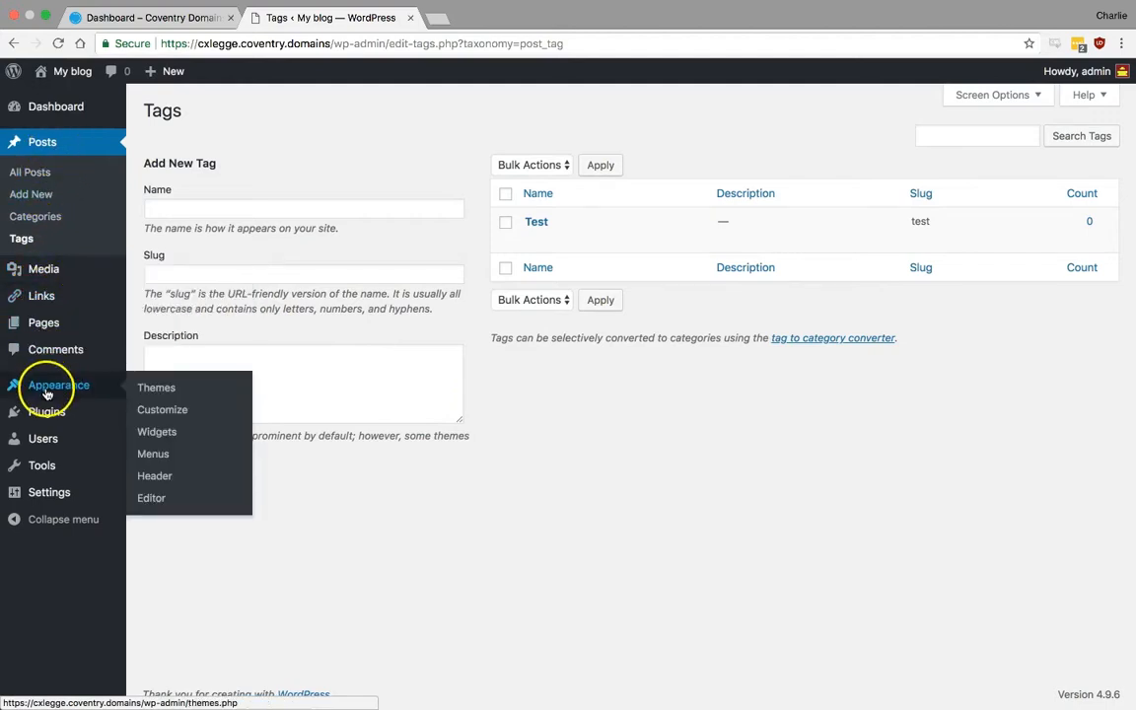
click(163, 456)
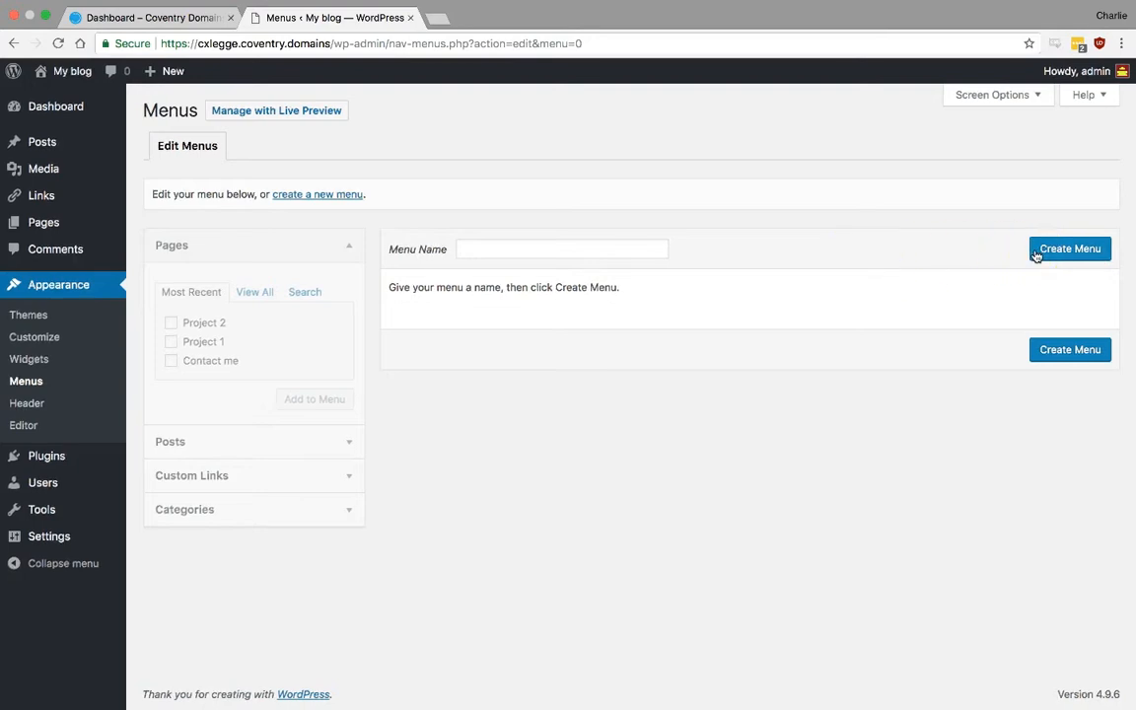
click(605, 247)
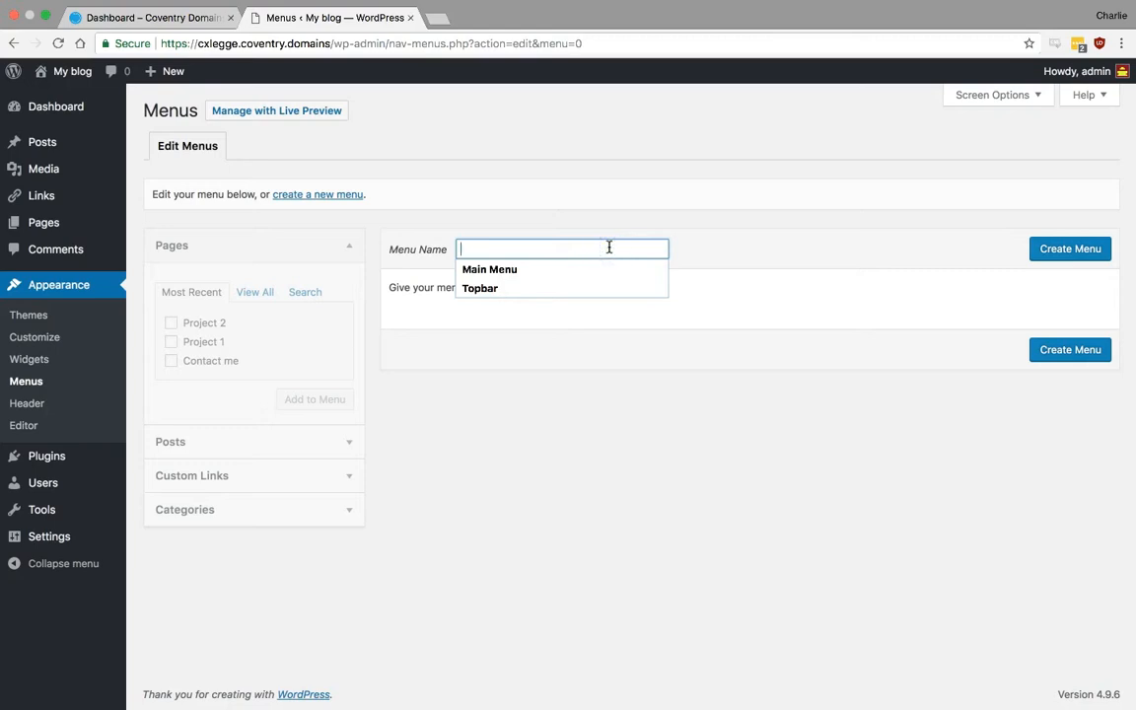
click(501, 269)
click(1082, 251)
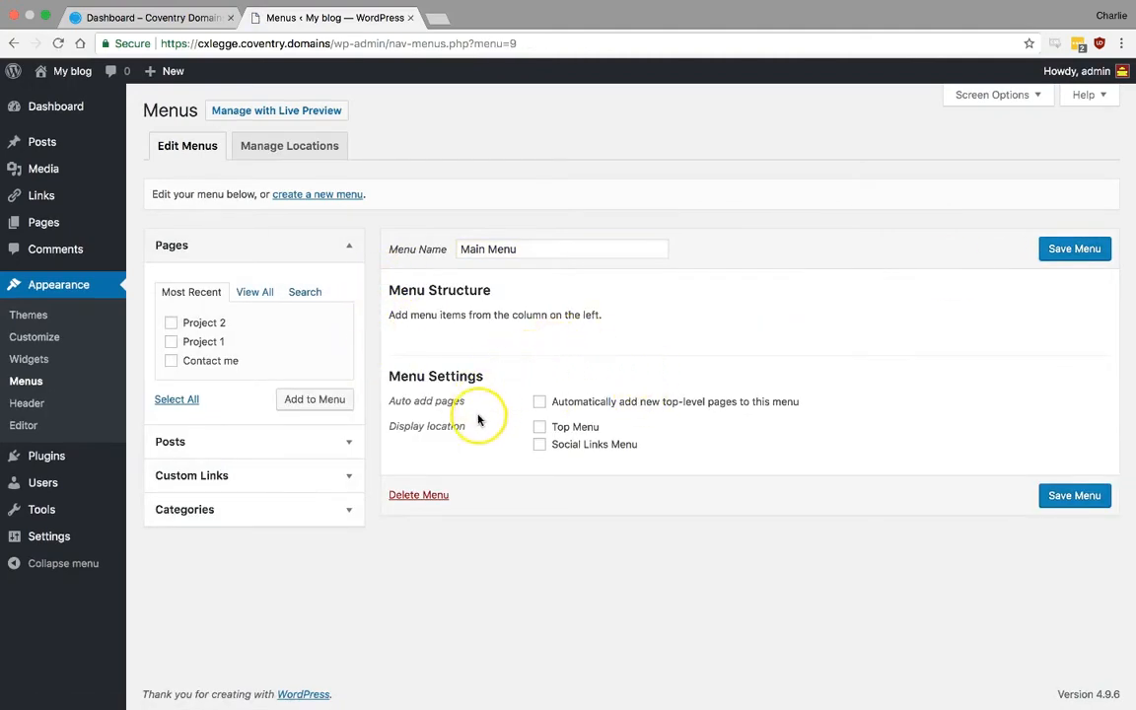
click(540, 431)
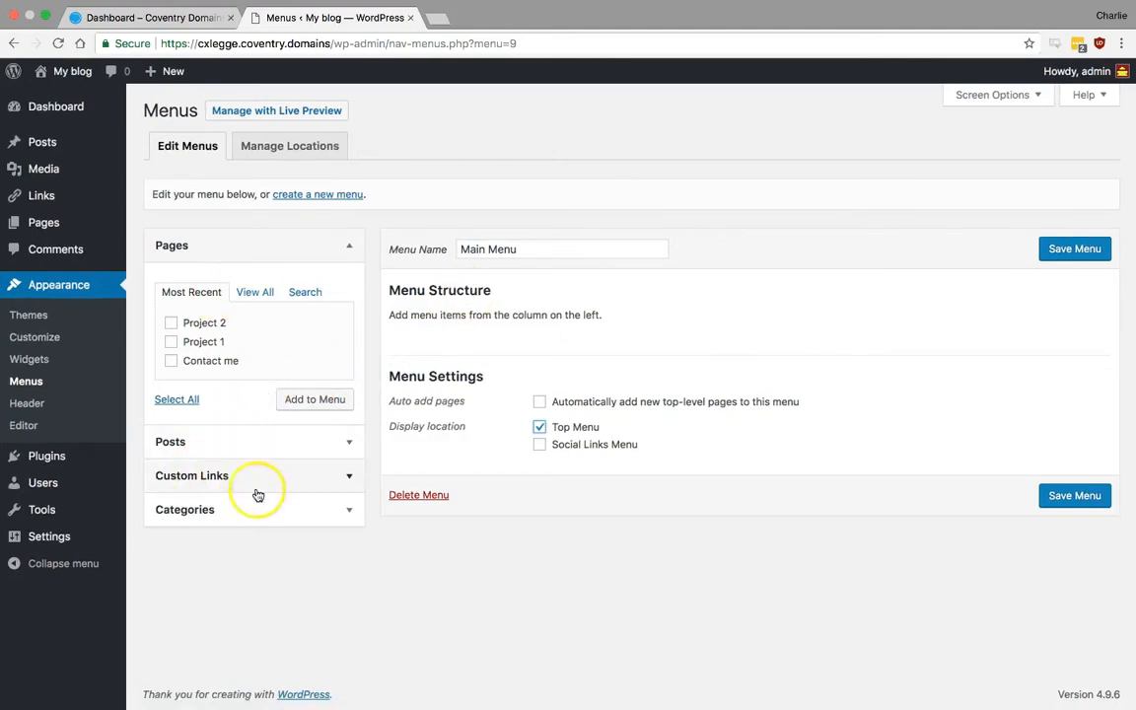
Add a custom link with the URL "#" and the link text "Categories" to Main Menu.
click(343, 509)
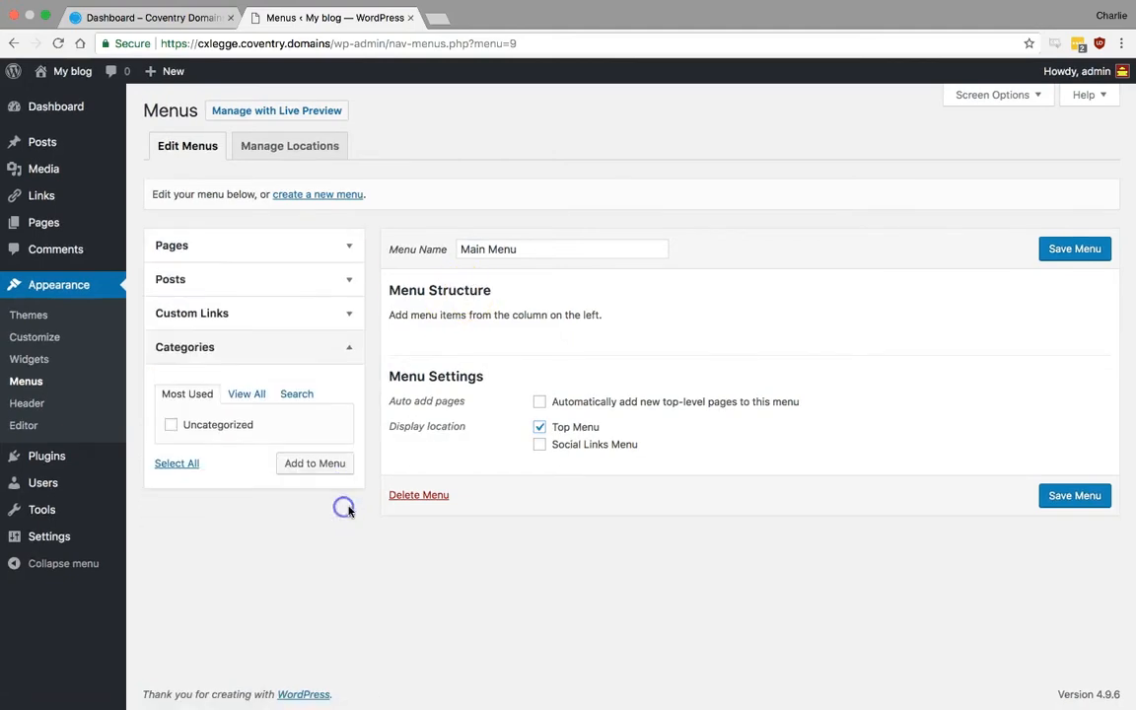
click(247, 399)
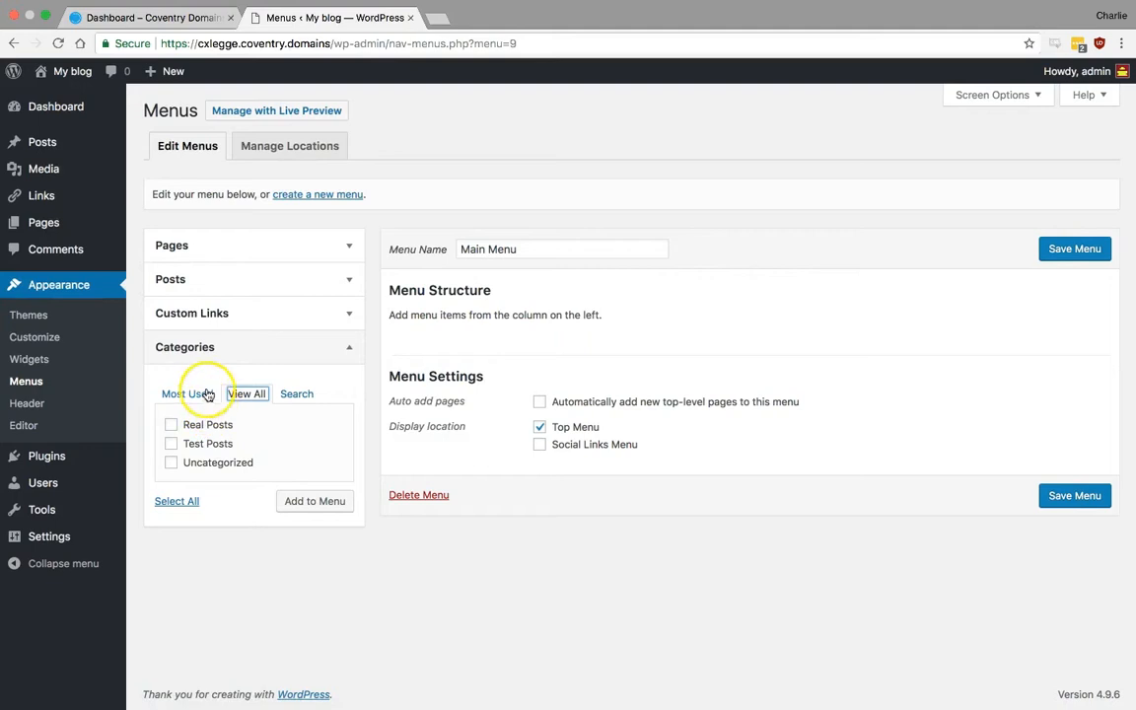
click(213, 313)
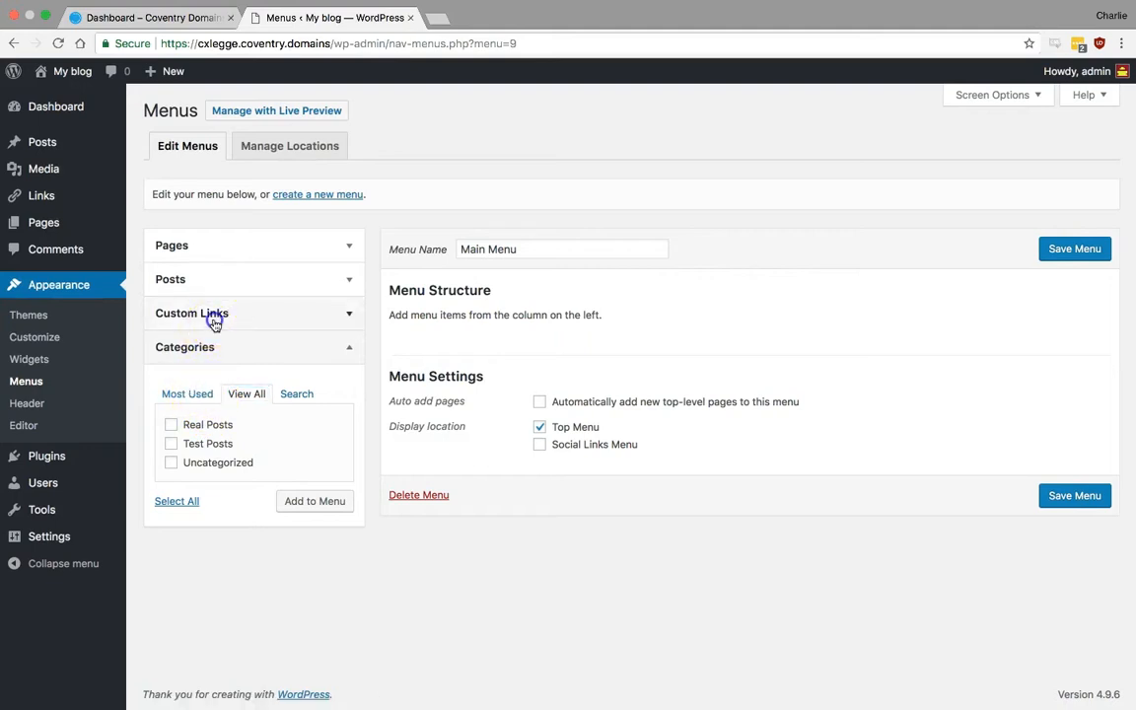
drag(284, 362, 160, 363)
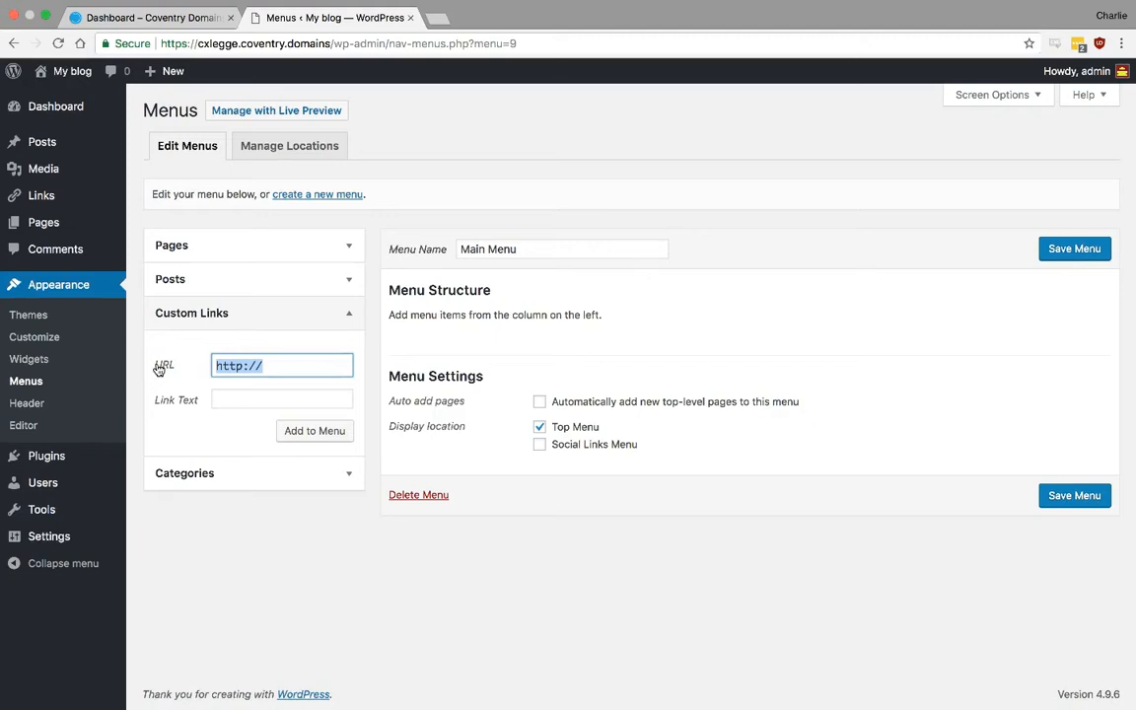
text(#)
click(236, 397)
text(Categoires)
key(BackSpace)
key(BackSpace)
key(BackSpace)
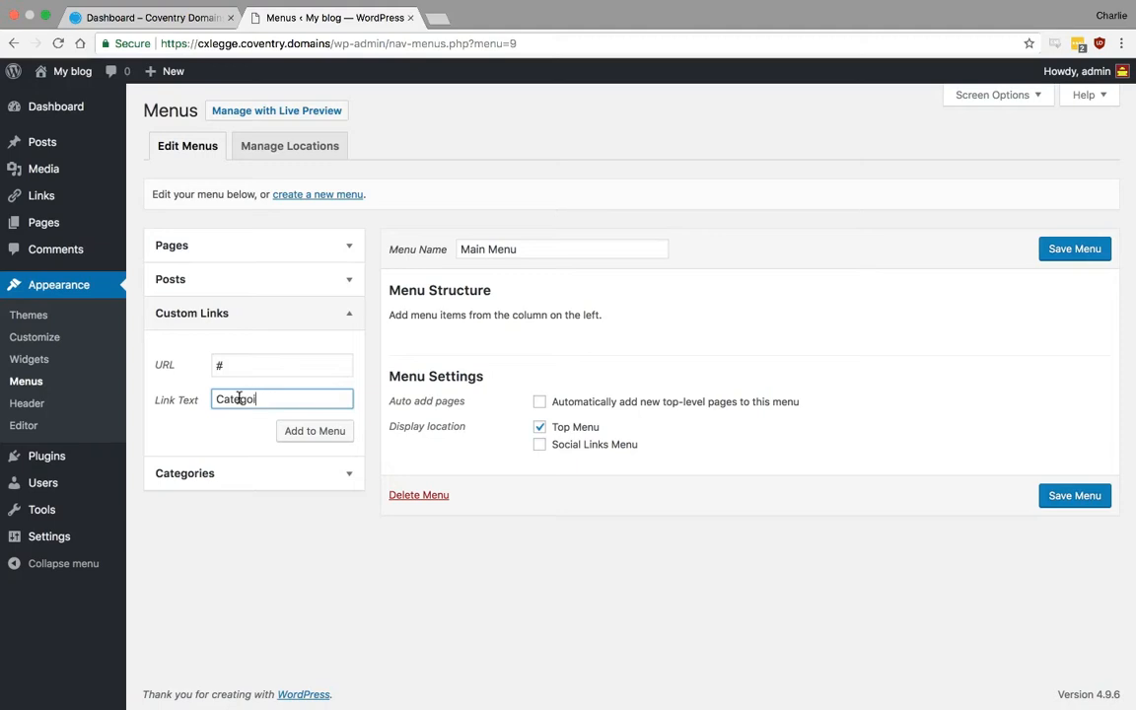
key(BackSpace)
text(ries)
click(333, 432)
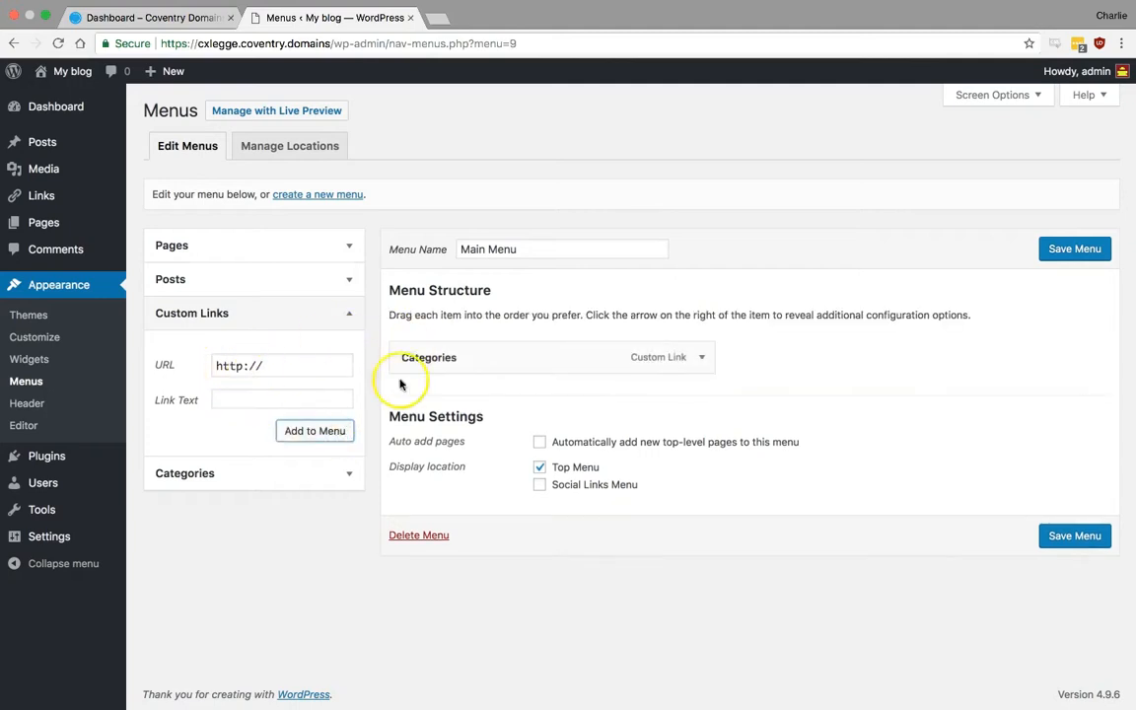
Examine the settings of the Categories menu item and collapse them again.
click(699, 356)
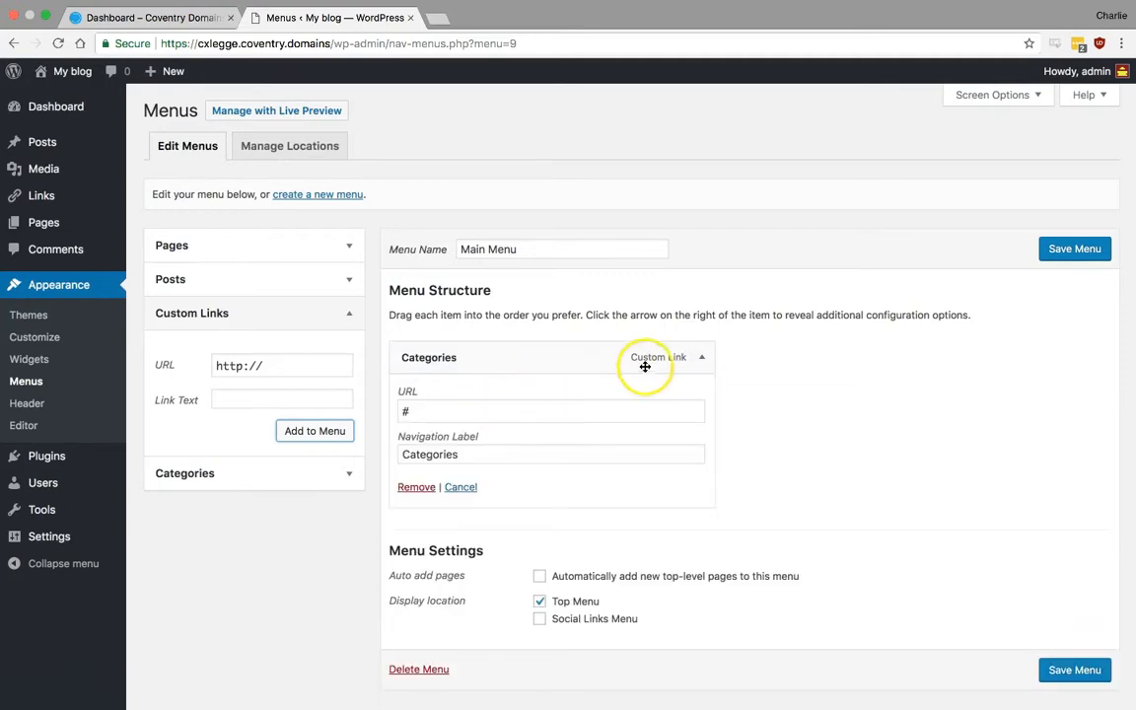
click(657, 356)
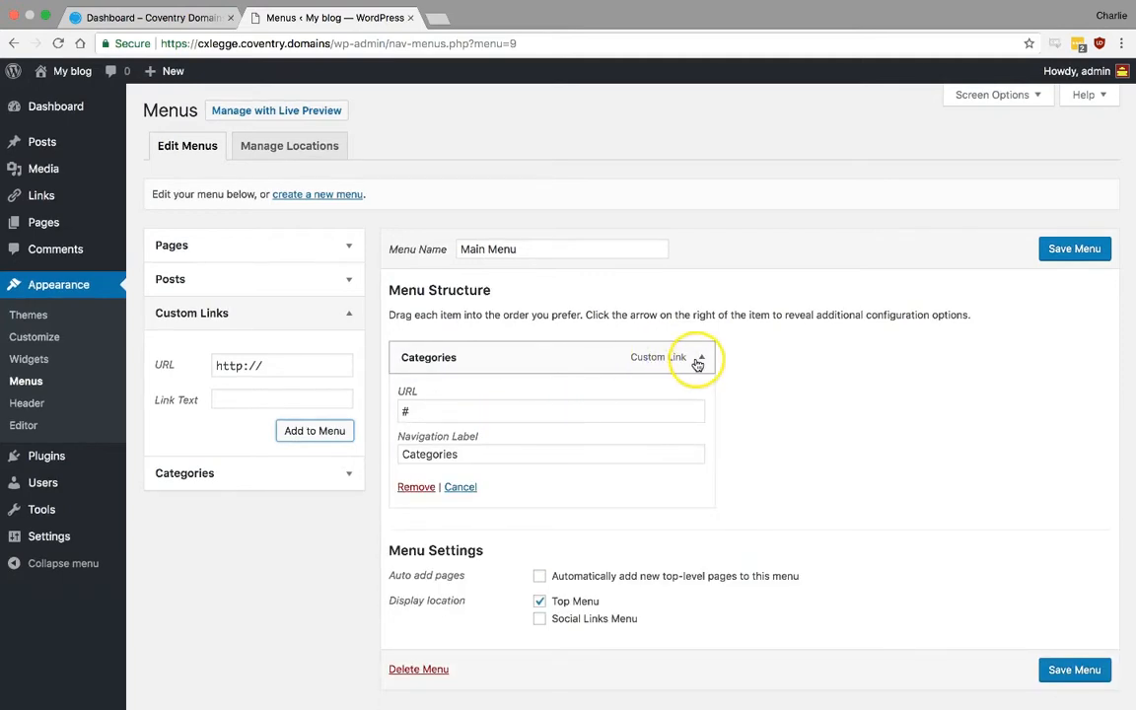
click(700, 357)
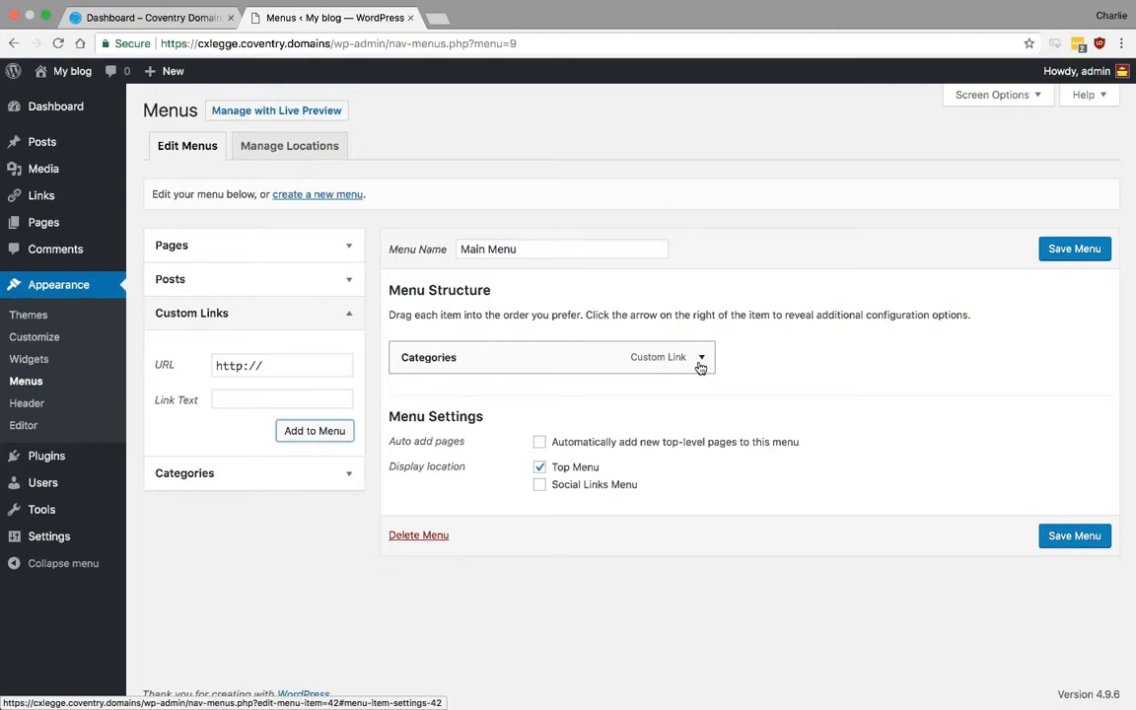
Add the Real Posts and Test Posts categories to Main Menu and save the menu.
click(305, 314)
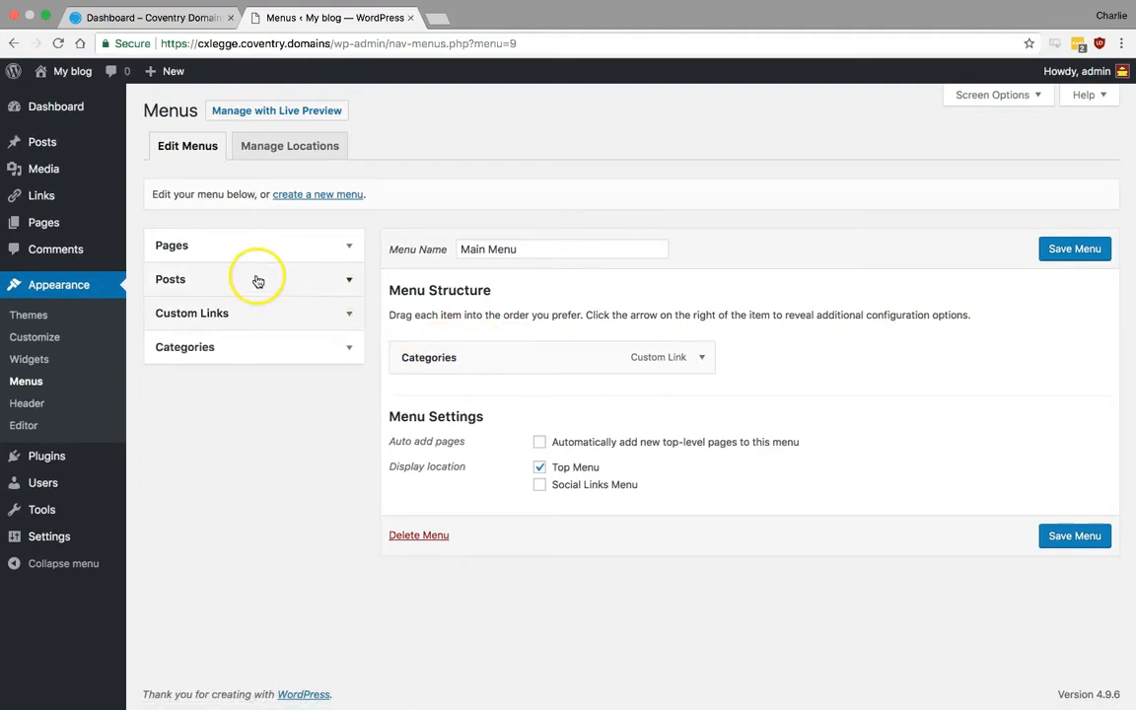
click(344, 350)
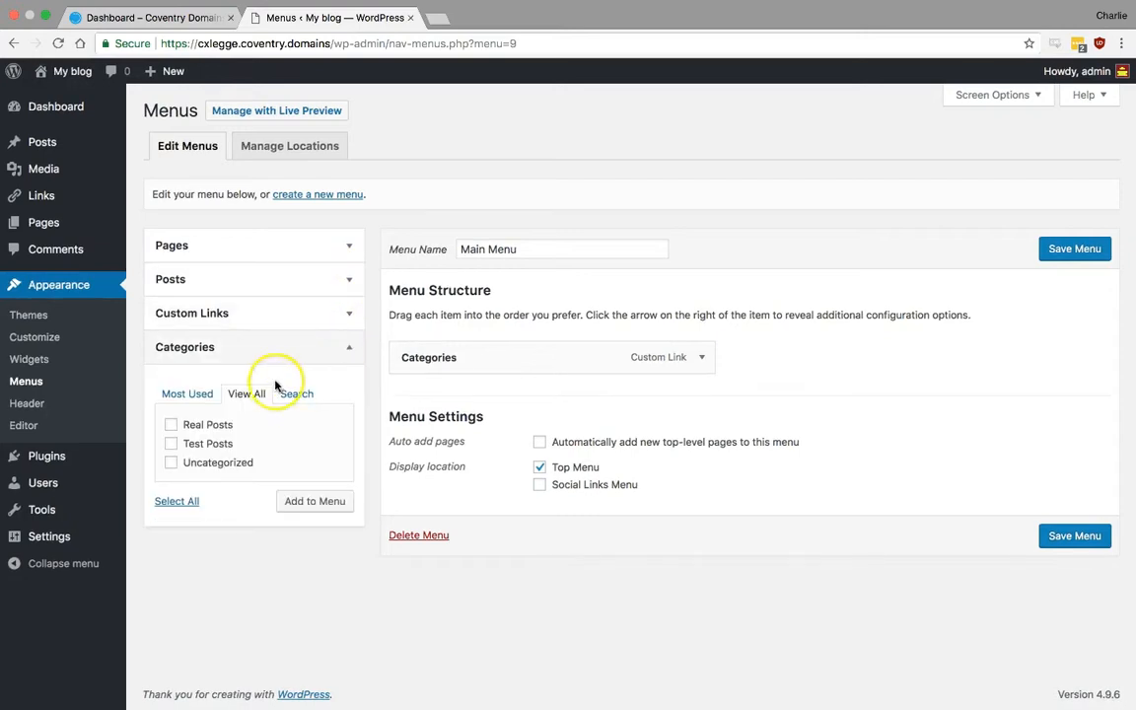
click(172, 426)
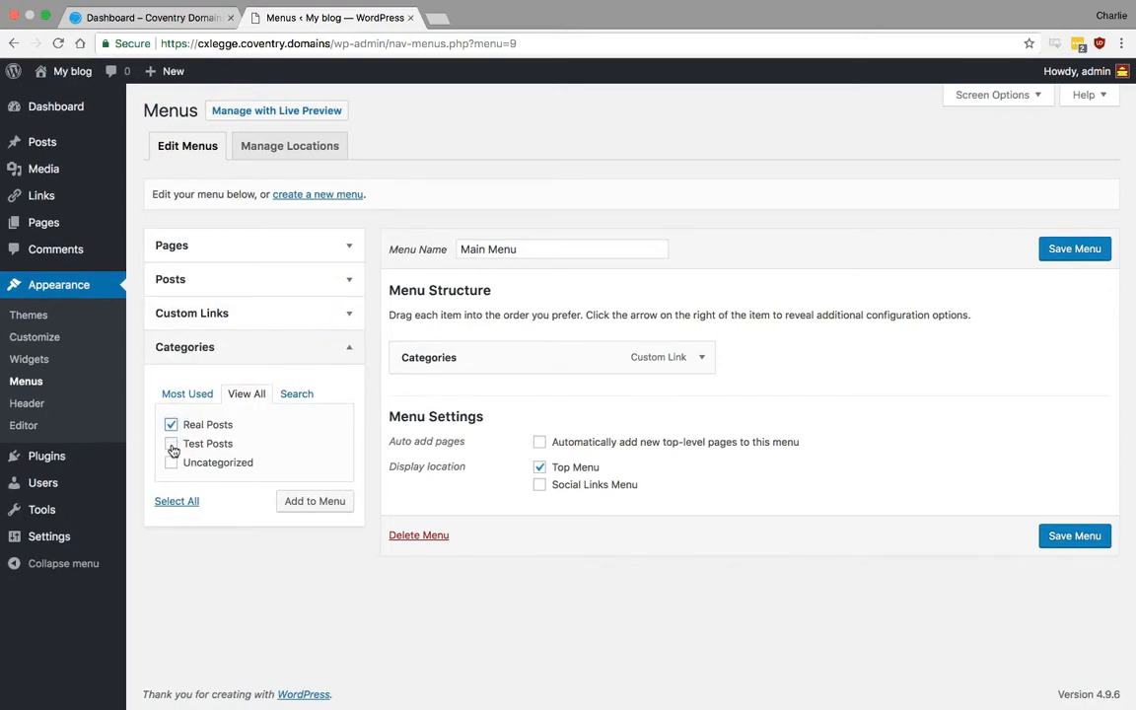
click(299, 501)
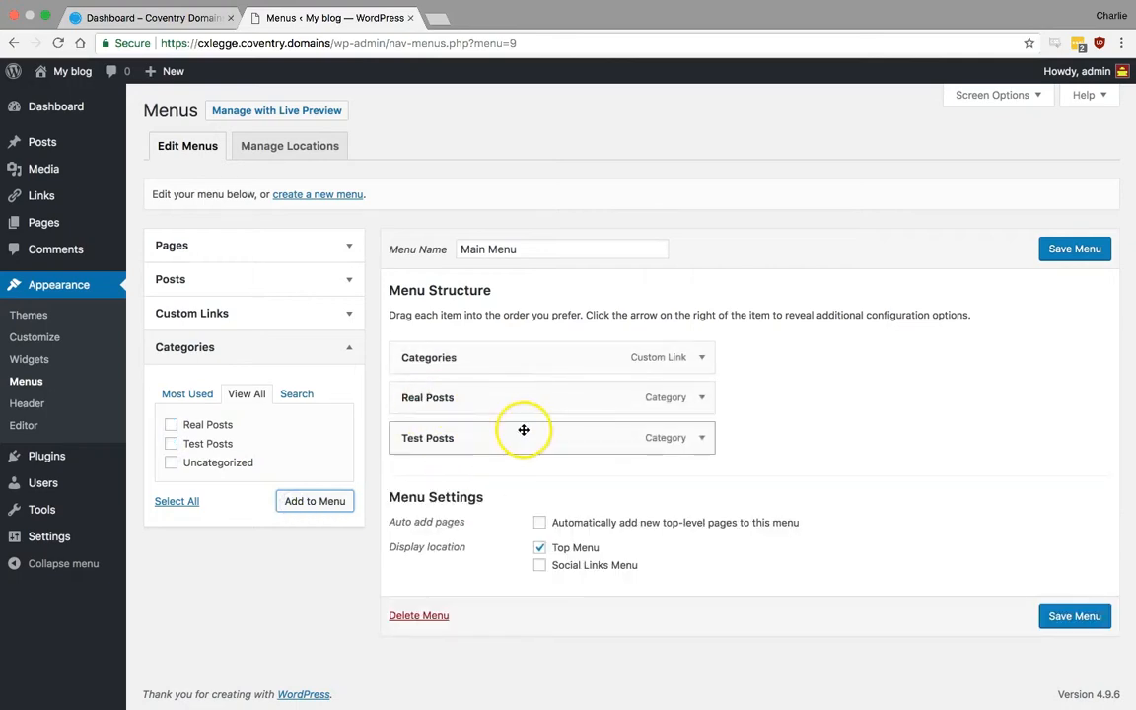
click(1074, 617)
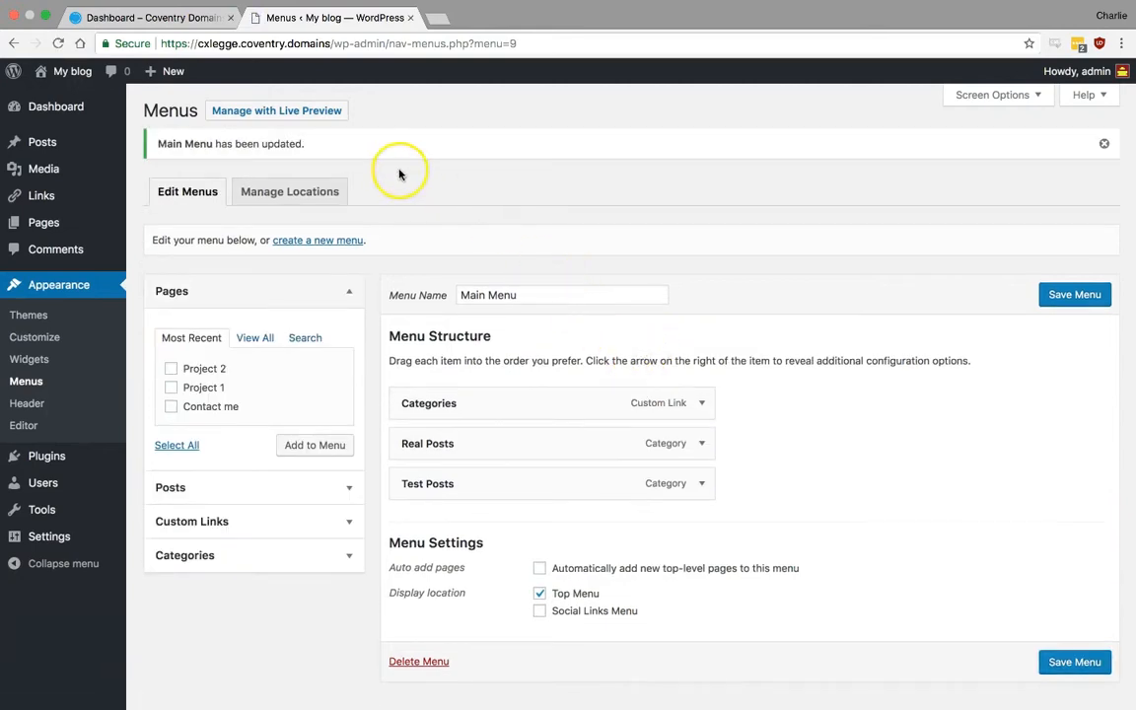
Open the live blog in a new tab and examine its navigation menu.
mouse_move(51, 69)
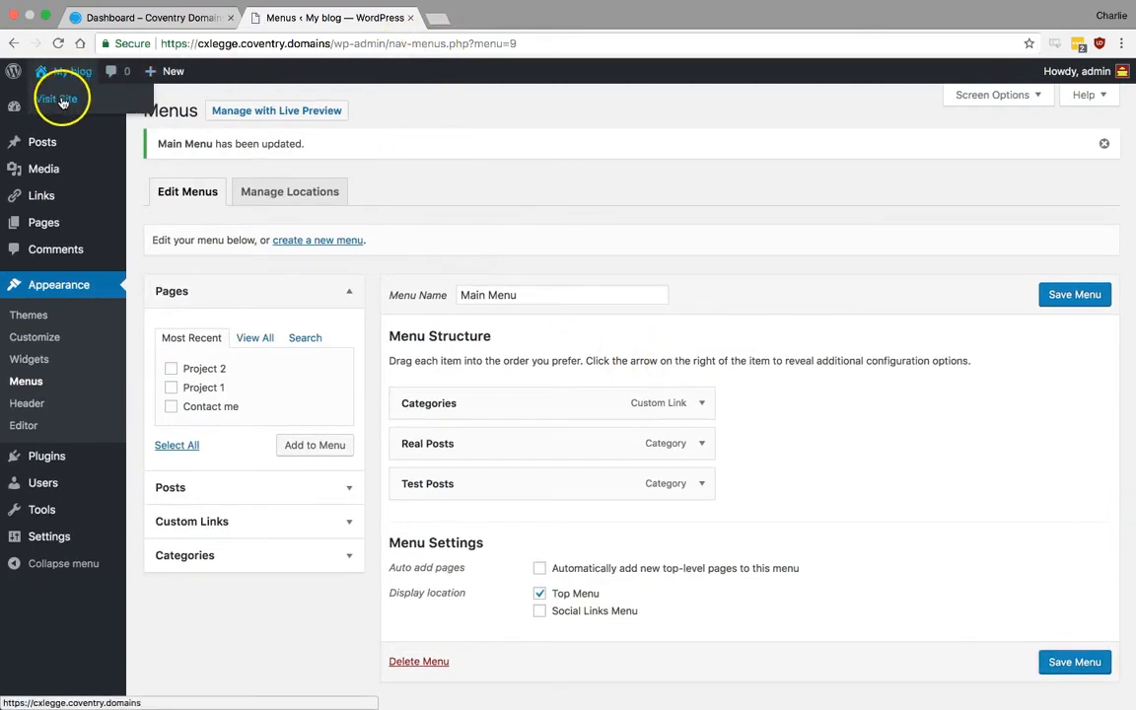
super+click(61, 100)
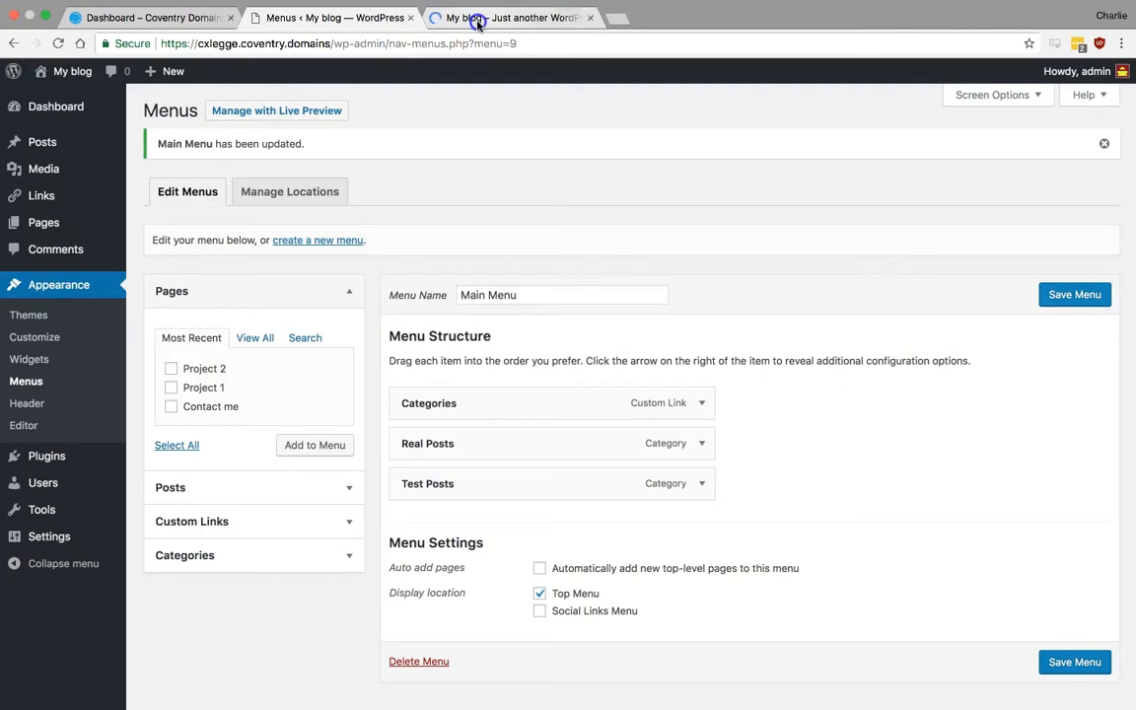
click(477, 20)
scroll(423, 305, down, 5)
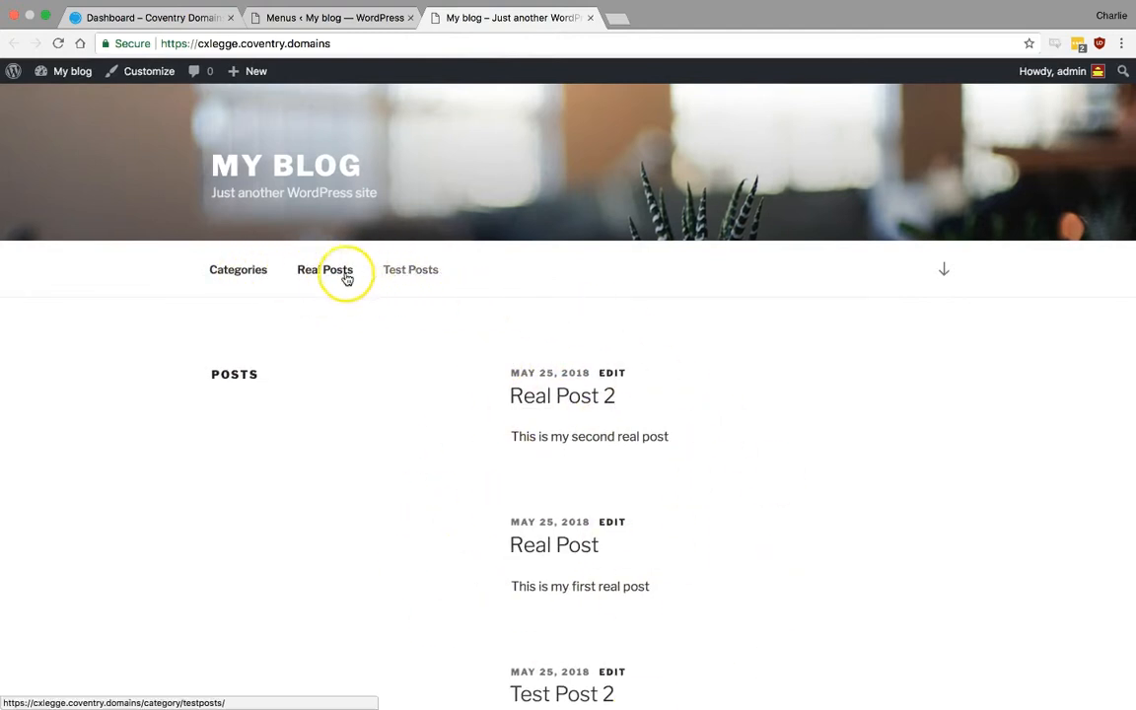
Nest Real Posts and Test Posts as sub items under Categories in Main Menu and save the menu.
click(237, 273)
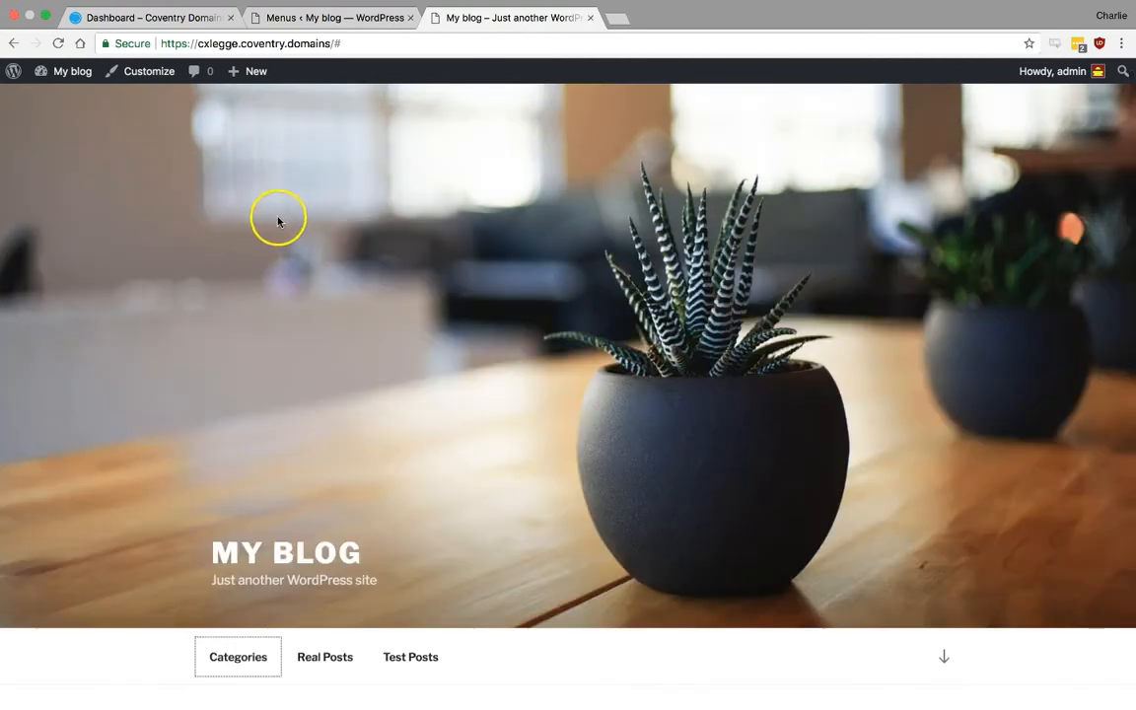
click(340, 20)
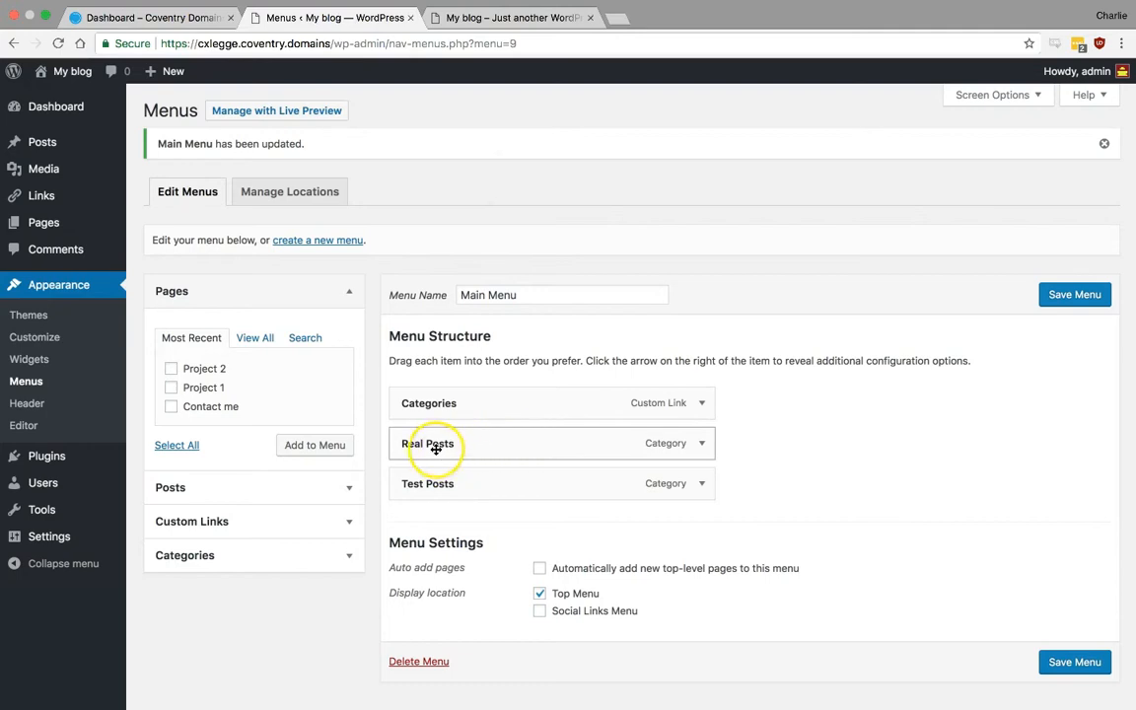
mouse_move(435, 449)
mouse_down()
mouse_move(473, 449)
mouse_move(447, 435)
mouse_up()
drag(447, 487, 459, 487)
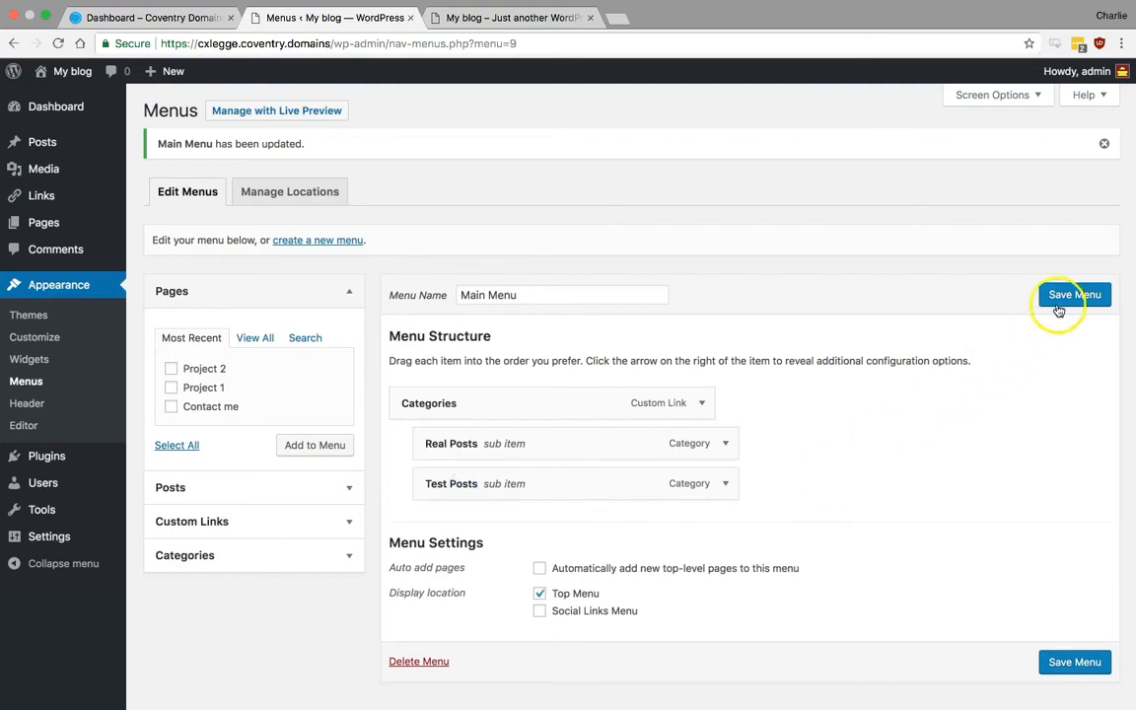
Reload the live blog and open the Real Posts category page from the Categories navigation item.
click(493, 20)
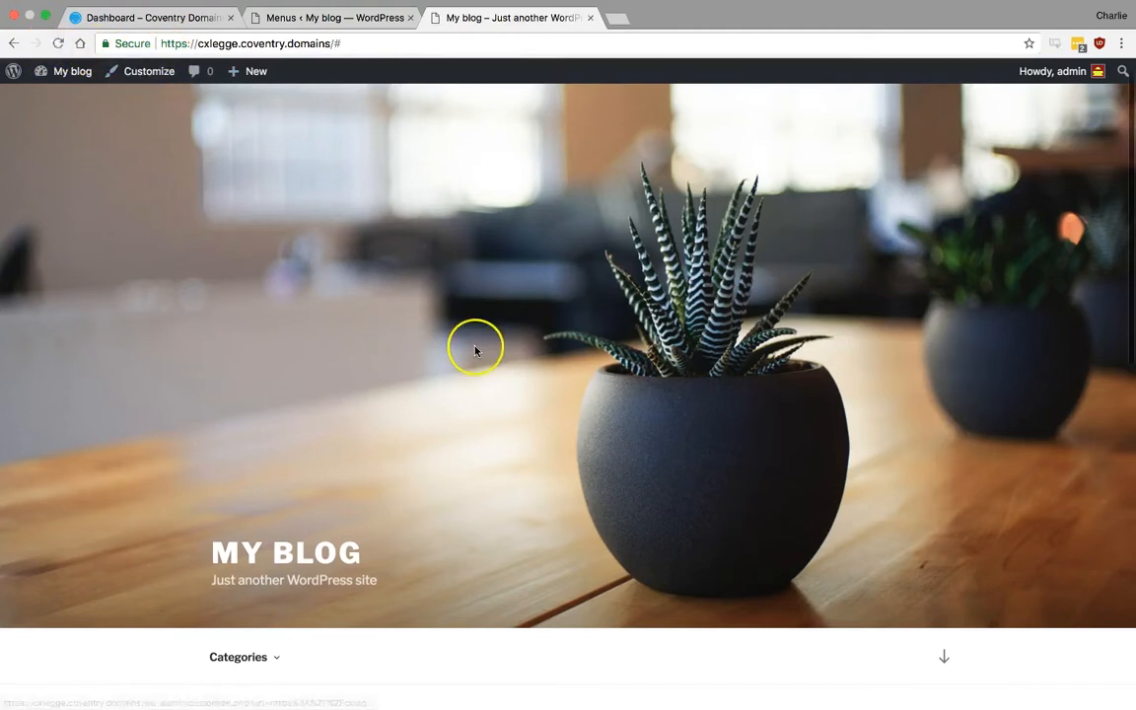
scroll(474, 347, down, 3)
mouse_move(266, 396)
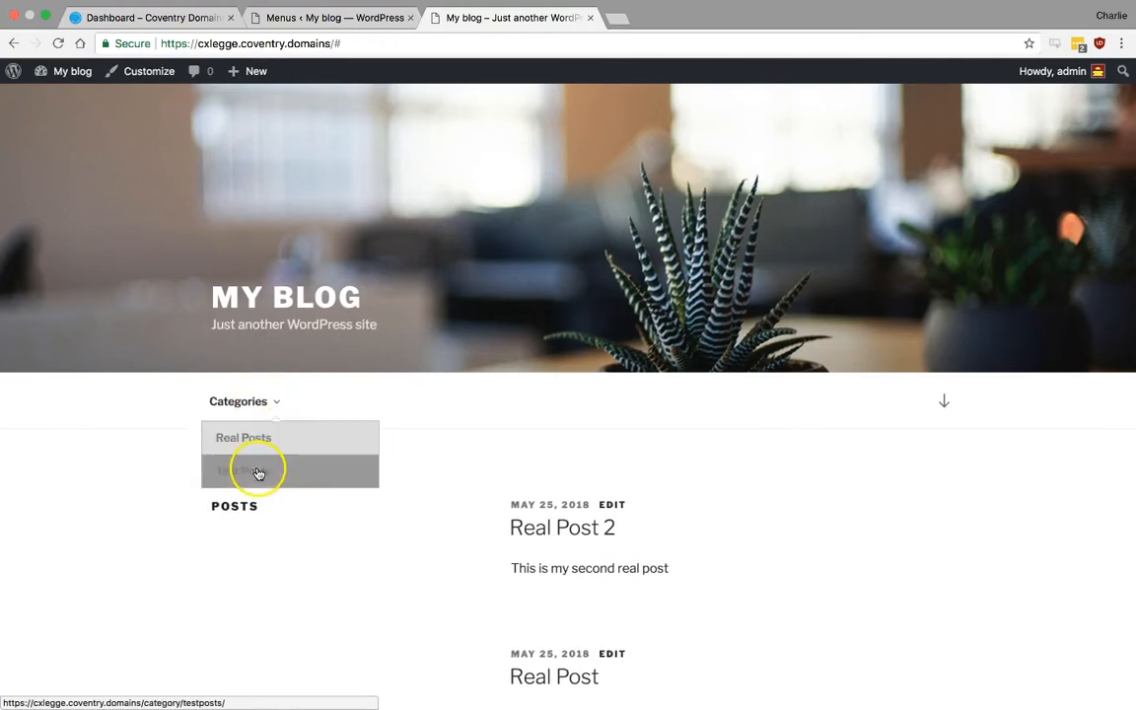
click(267, 444)
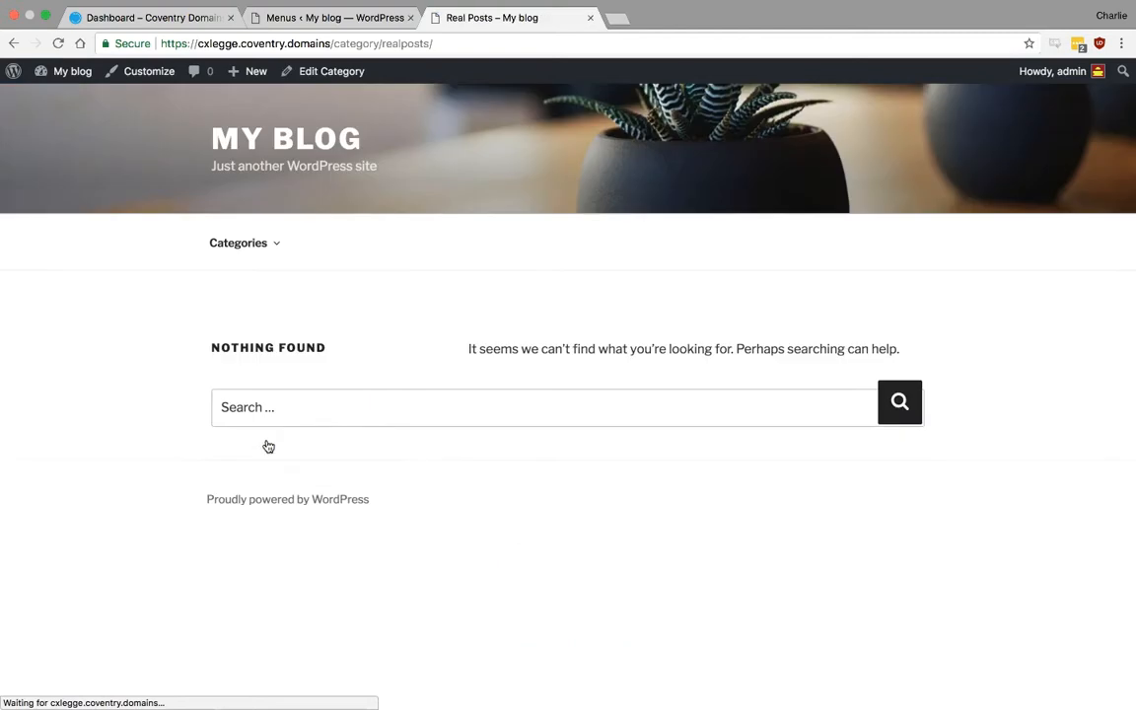
Open the post "Test post" for editing and assign it to the Test Posts category instead of Uncategorized.
click(314, 16)
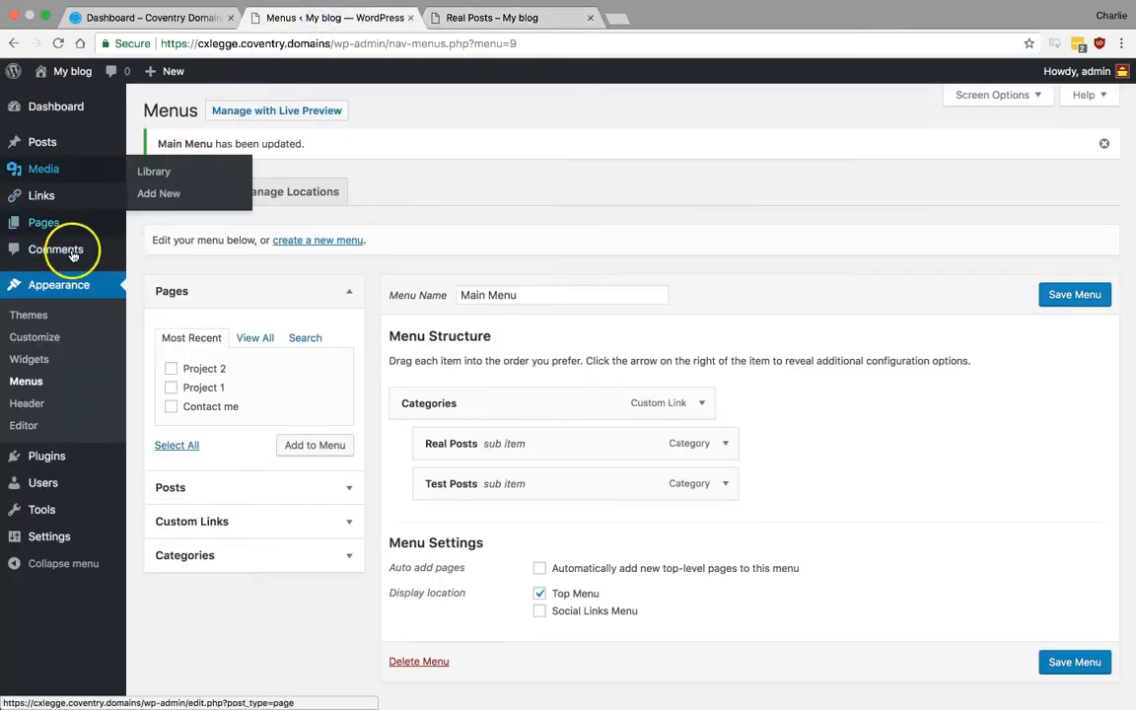
mouse_move(69, 158)
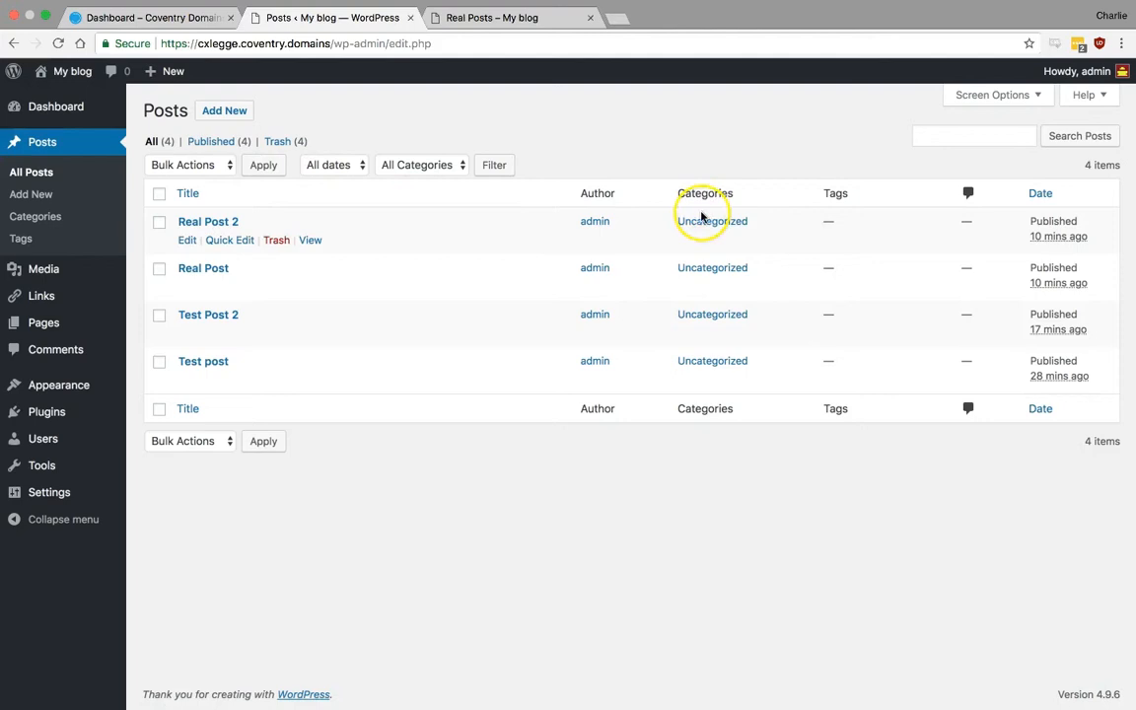
click(202, 362)
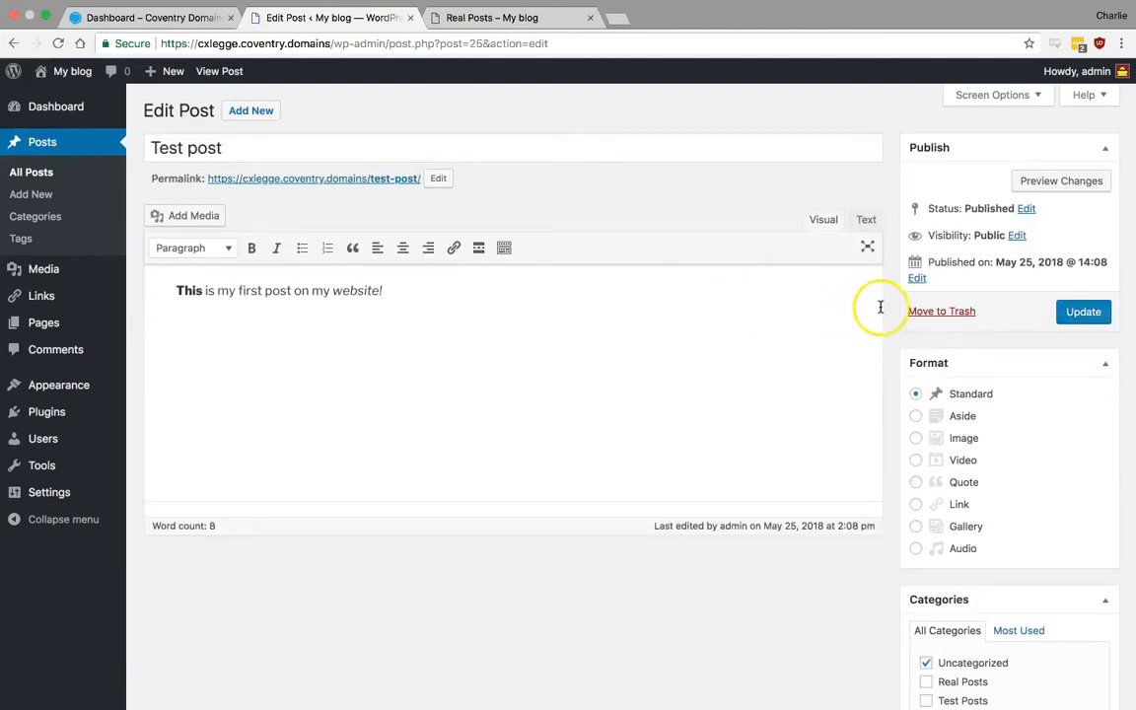
scroll(976, 338, down, 5)
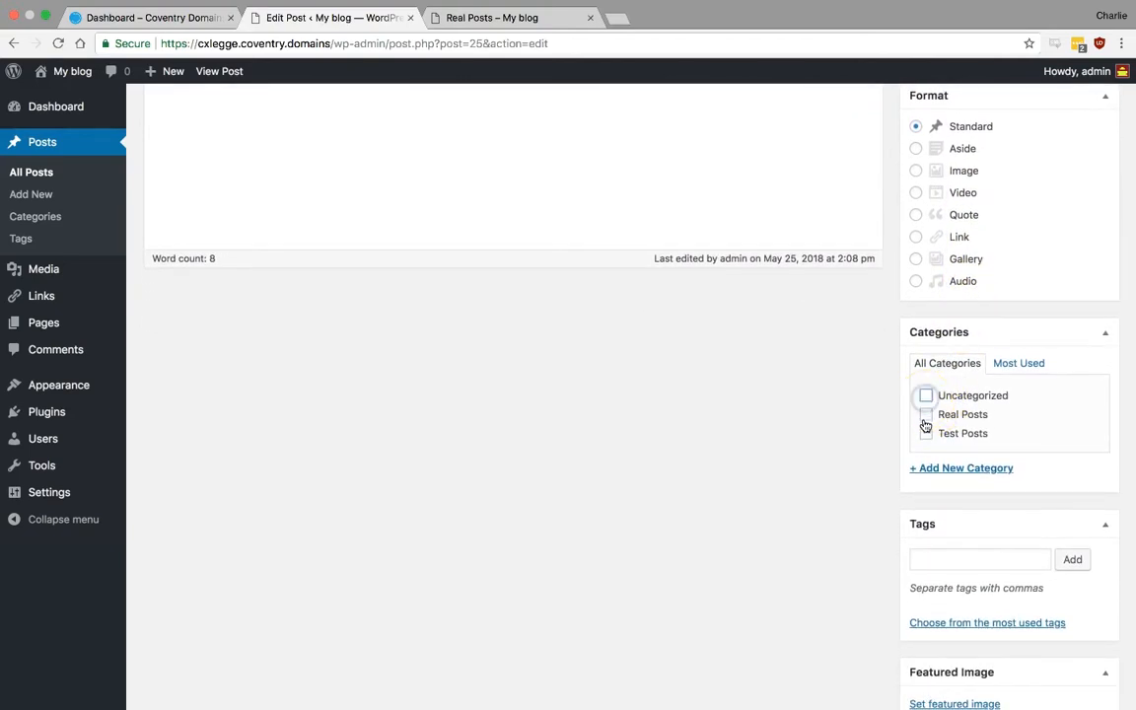
scroll(830, 427, down, 2)
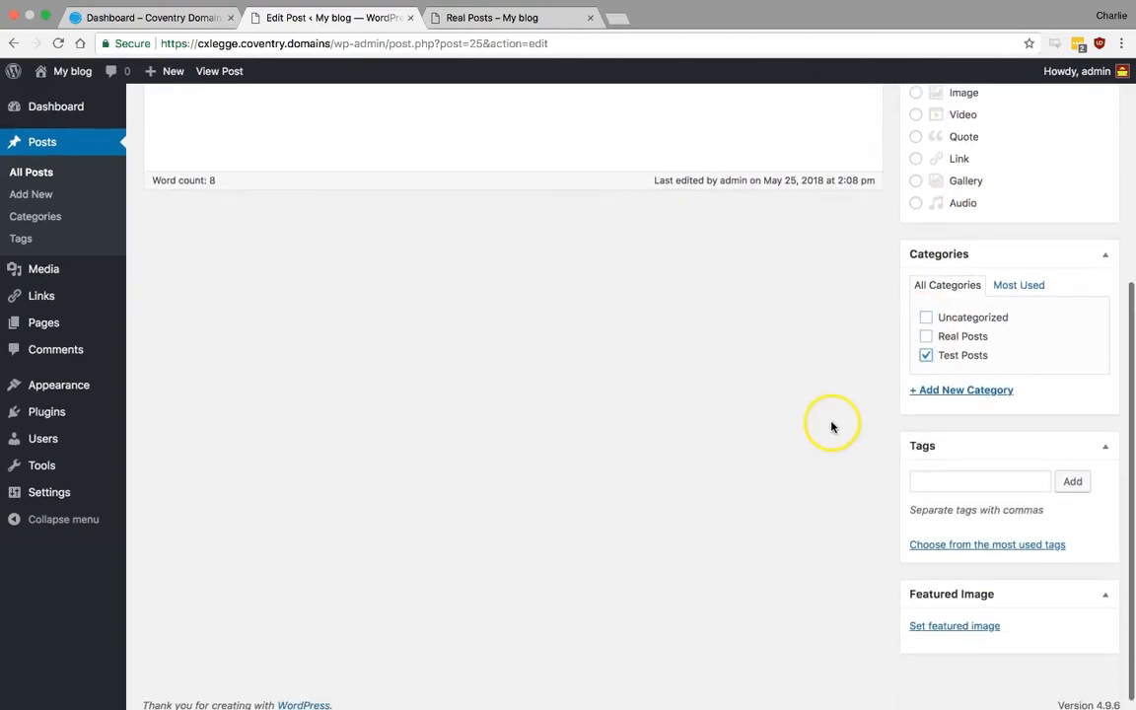
scroll(833, 428, up, 6)
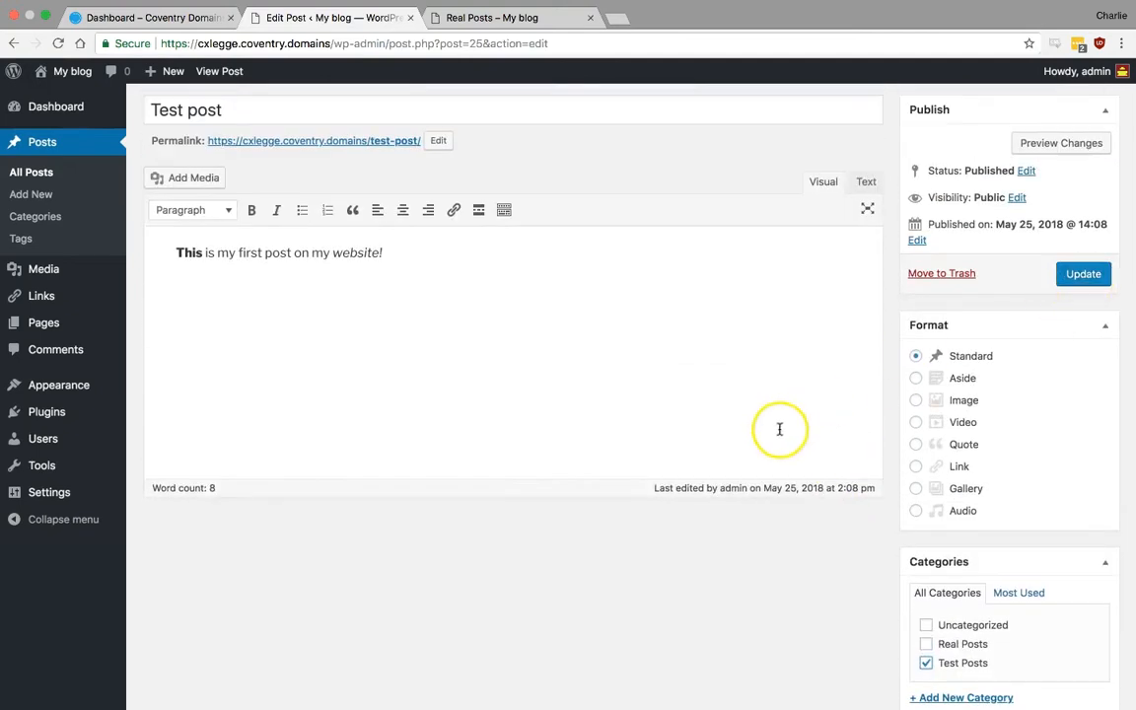
Add the tag "Test" to the post and update it.
scroll(784, 428, down, 5)
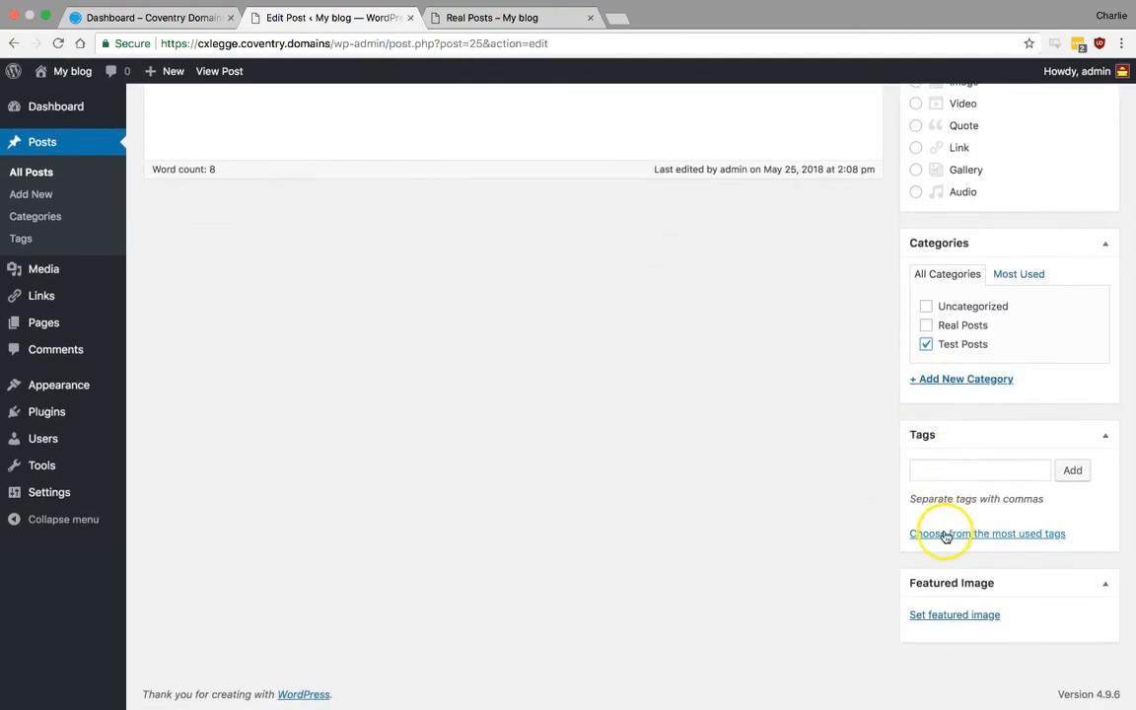
click(944, 536)
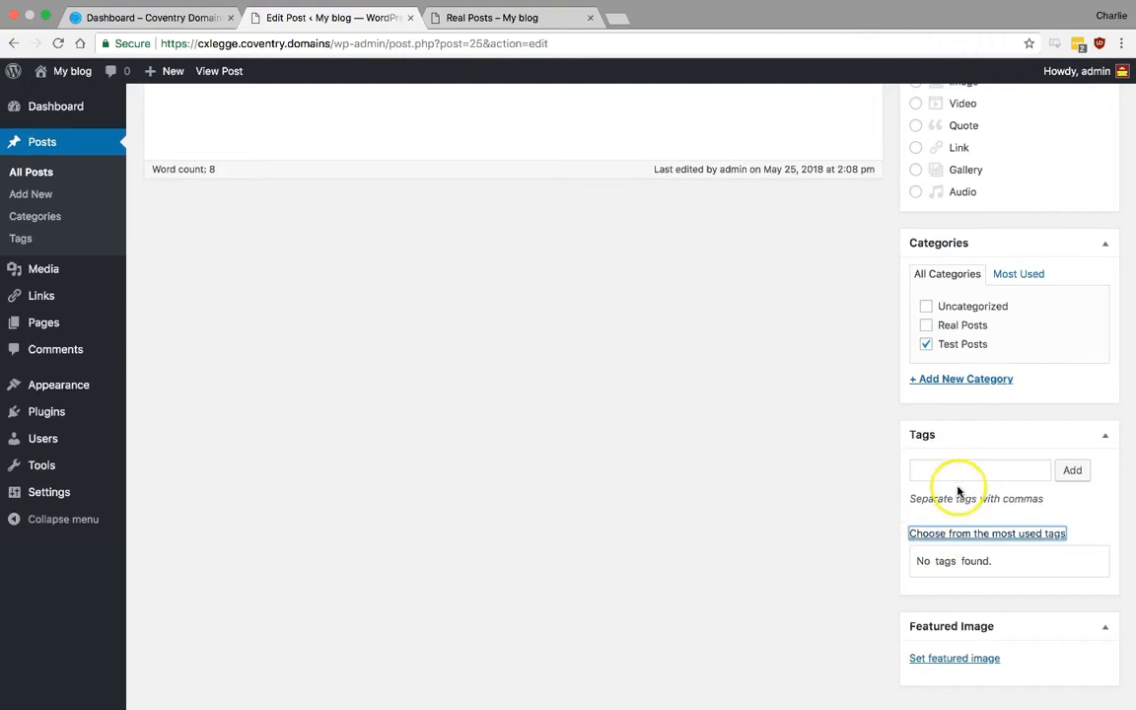
click(1003, 478)
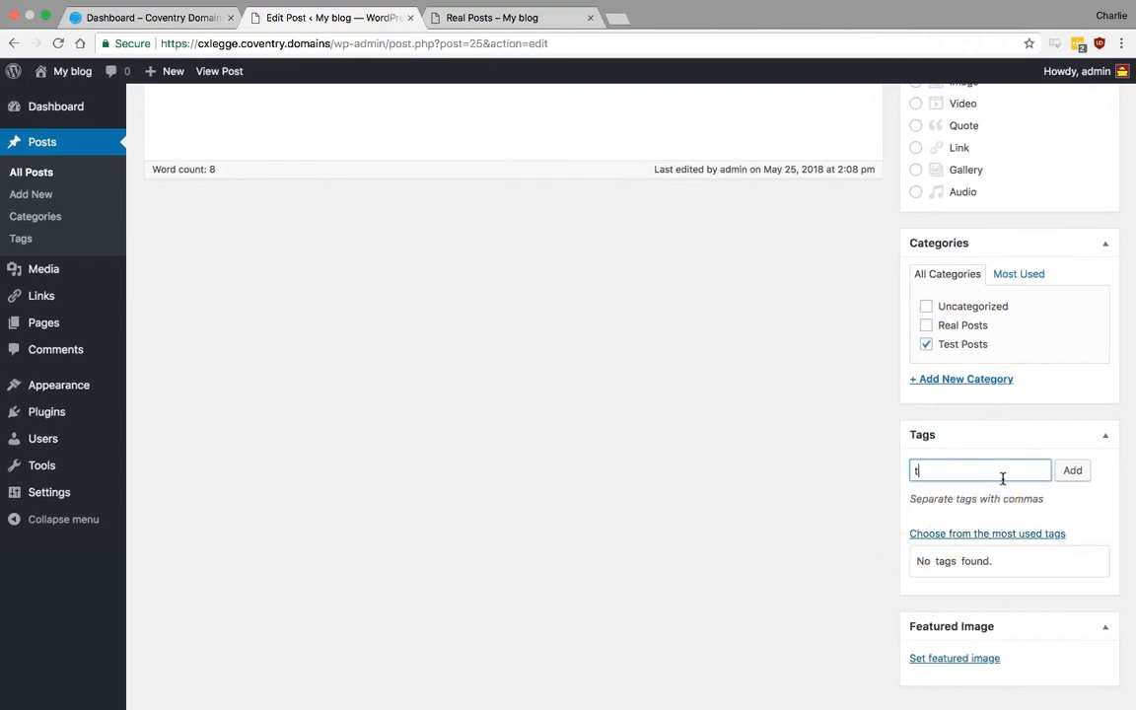
text(test)
click(983, 491)
click(1060, 477)
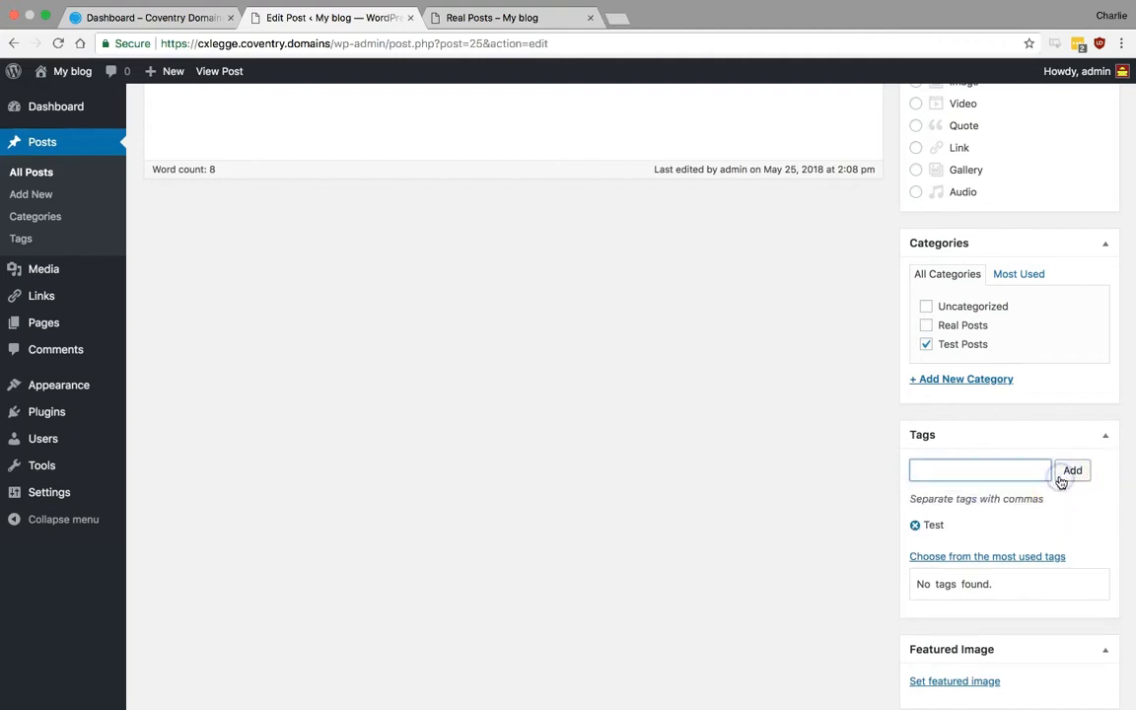
scroll(932, 523, up, 3)
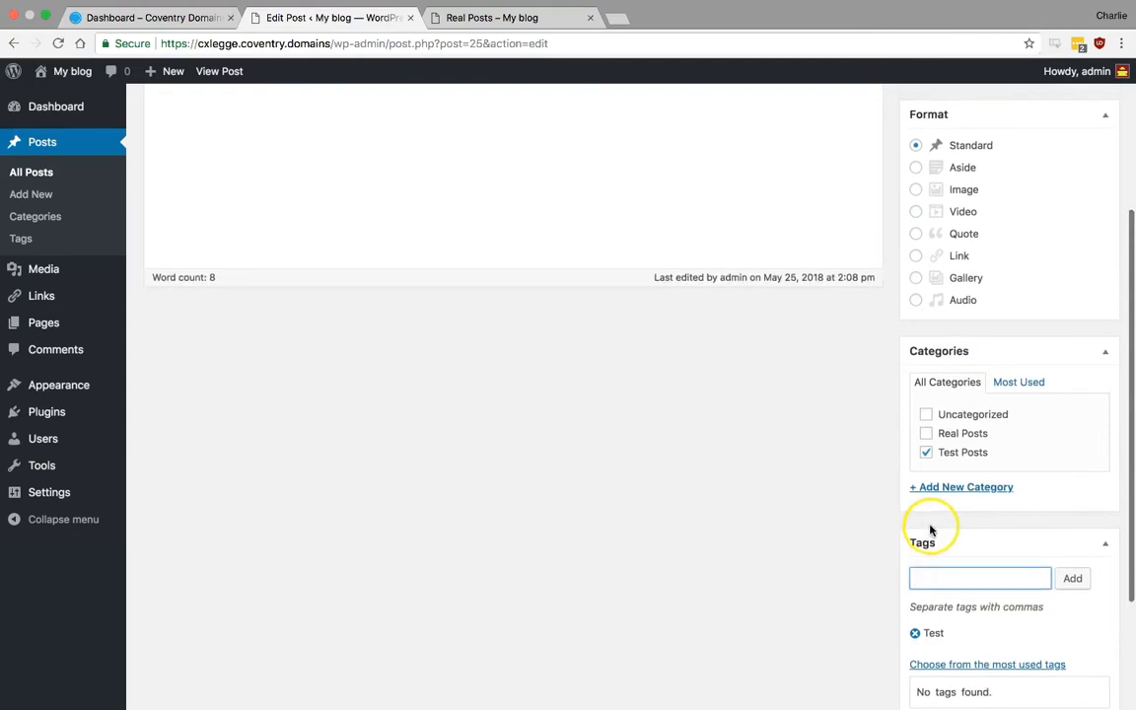
scroll(950, 506, up, 4)
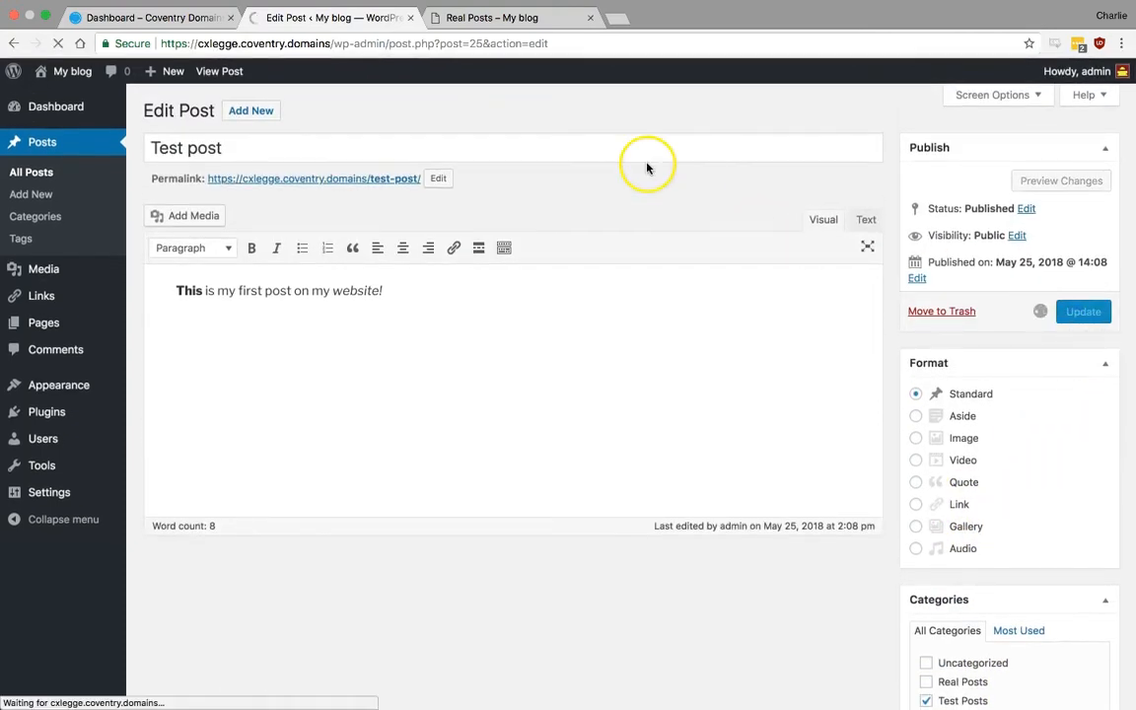
View the Test Posts category page on the live blog through the Categories navigation item.
click(480, 19)
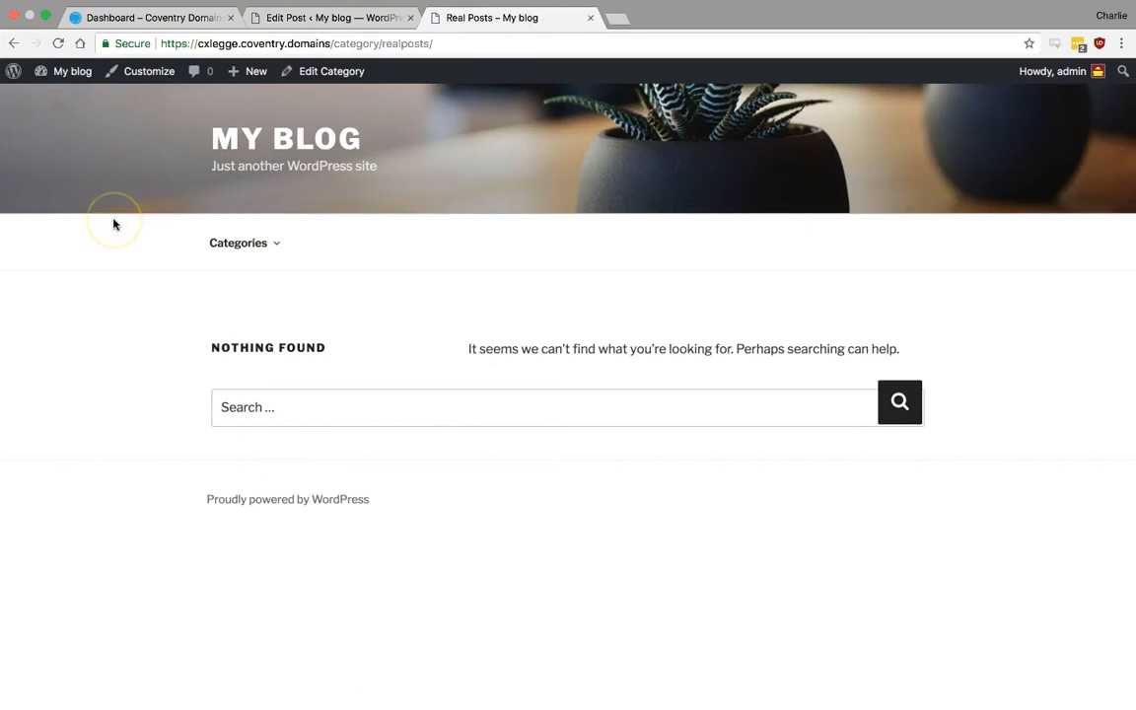
click(240, 243)
click(242, 311)
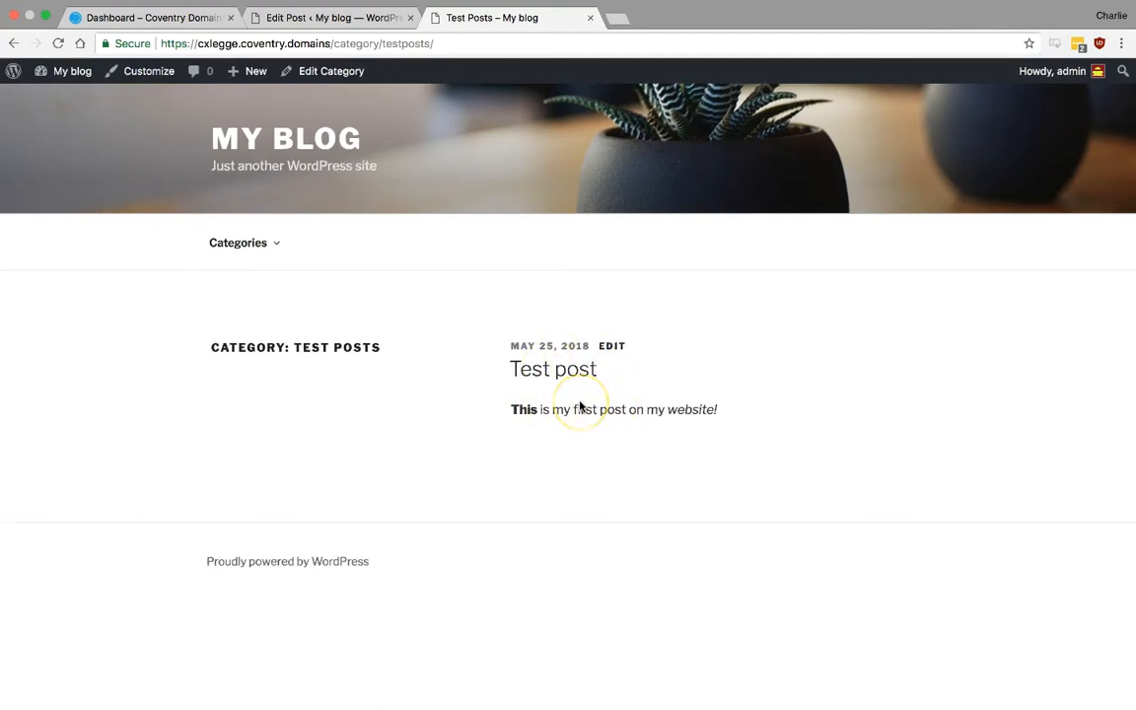
click(261, 239)
click(234, 318)
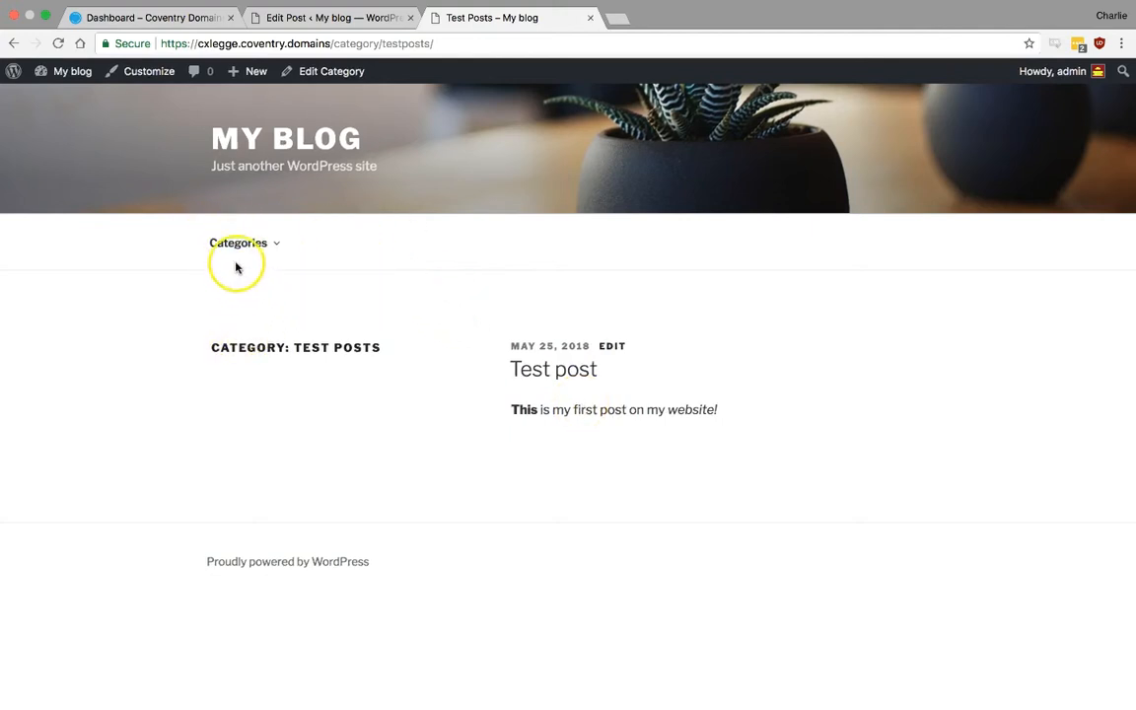
mouse_move(258, 248)
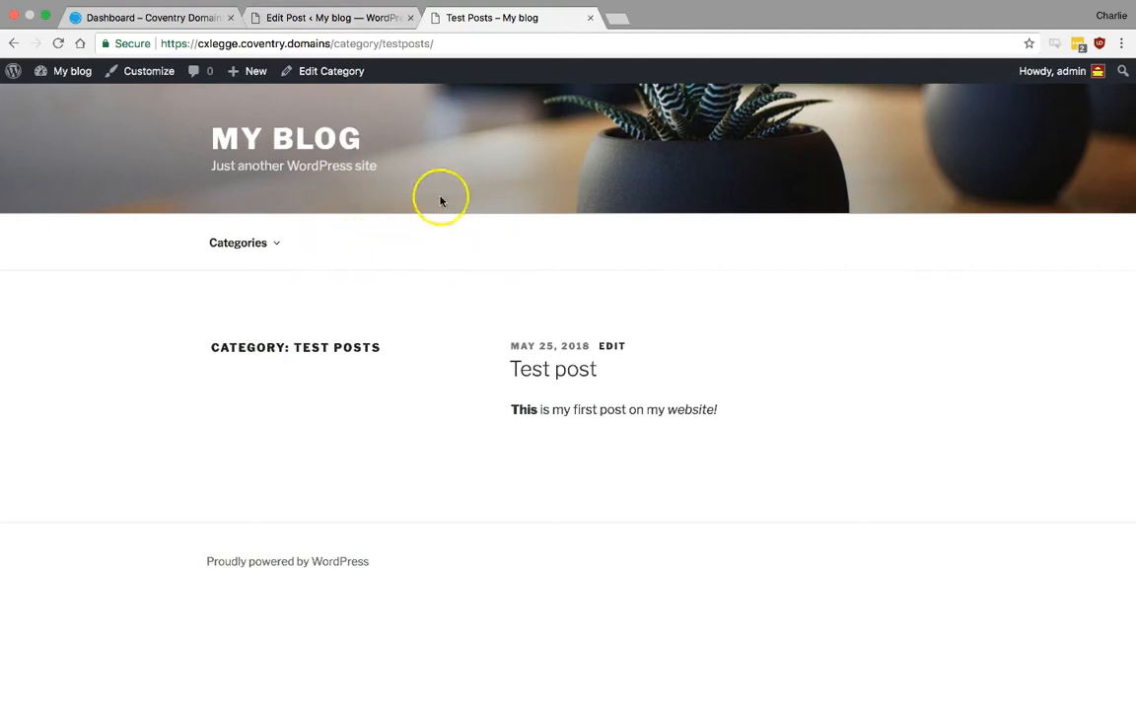
Add the Project 2, Project 1 and Contact me pages to Main Menu, save it, and check the live blog's navigation.
click(338, 20)
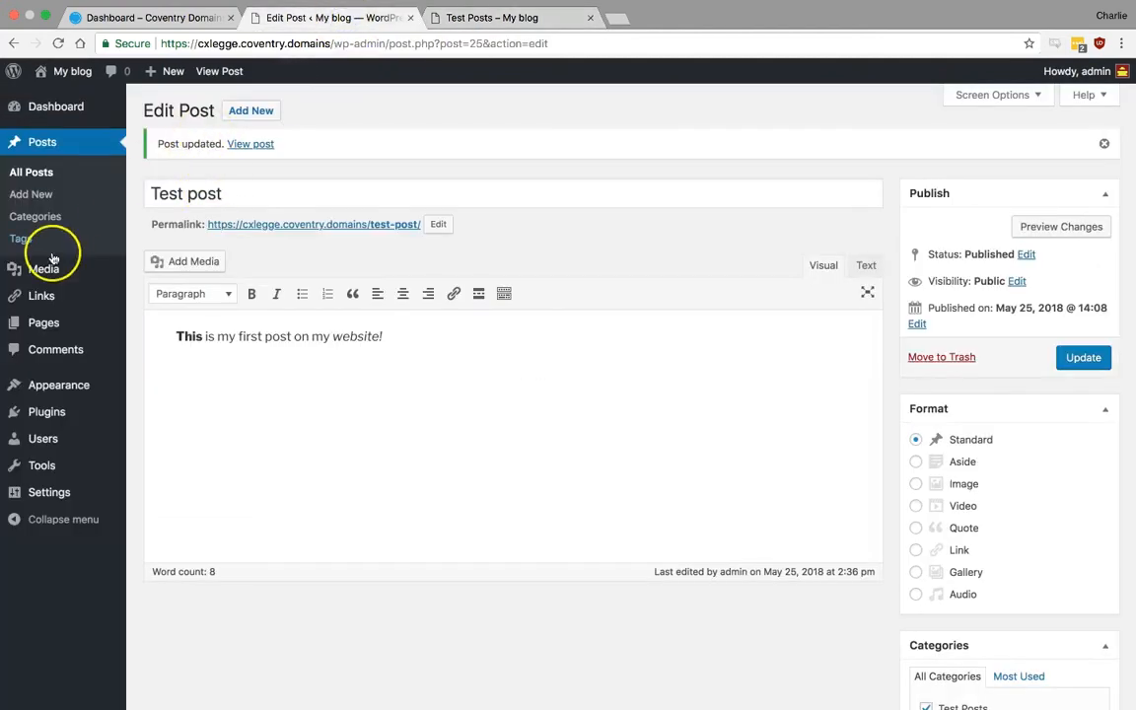
mouse_move(68, 382)
click(166, 455)
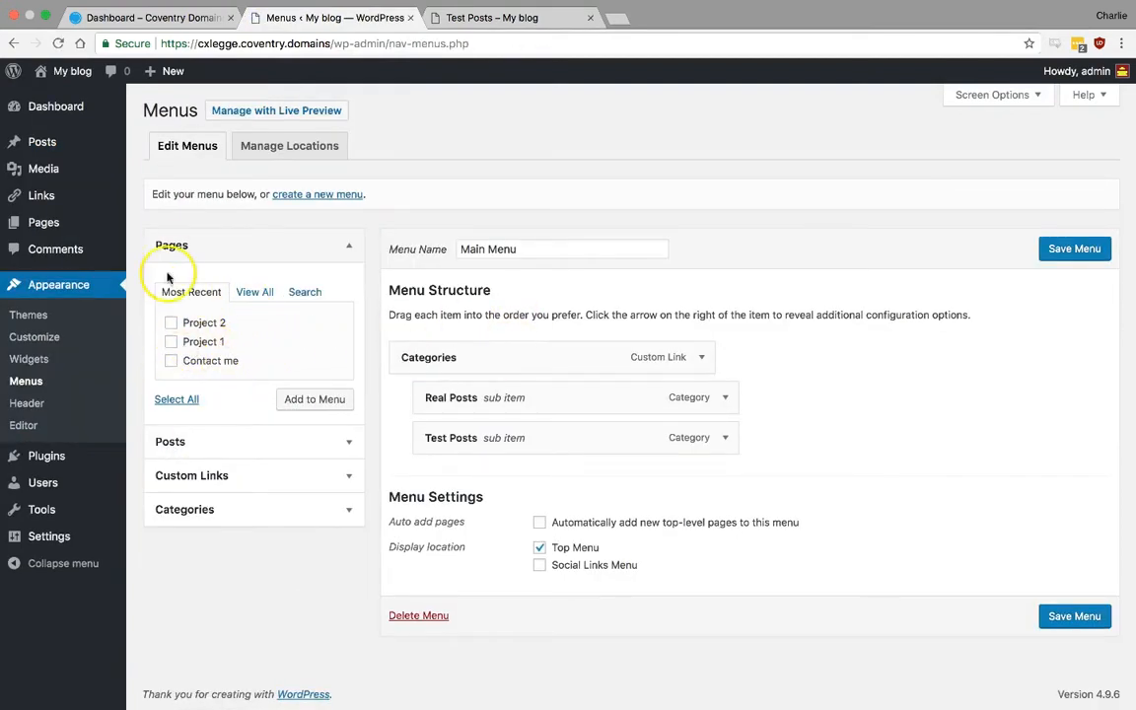
click(173, 342)
click(173, 324)
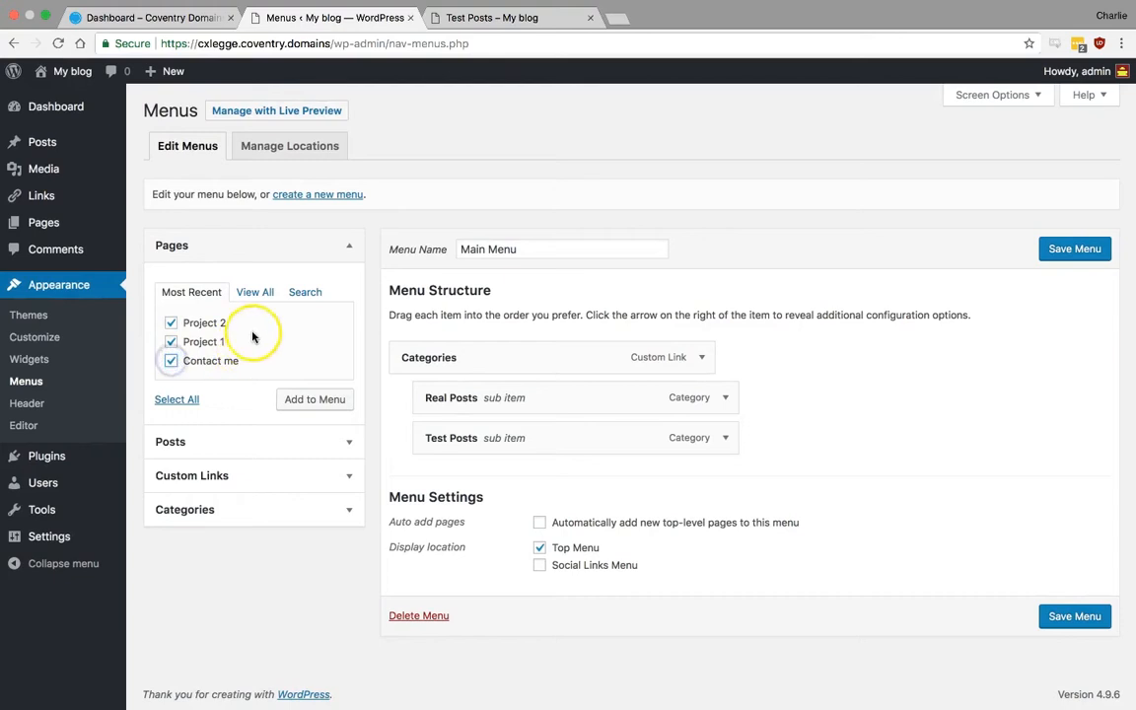
click(302, 400)
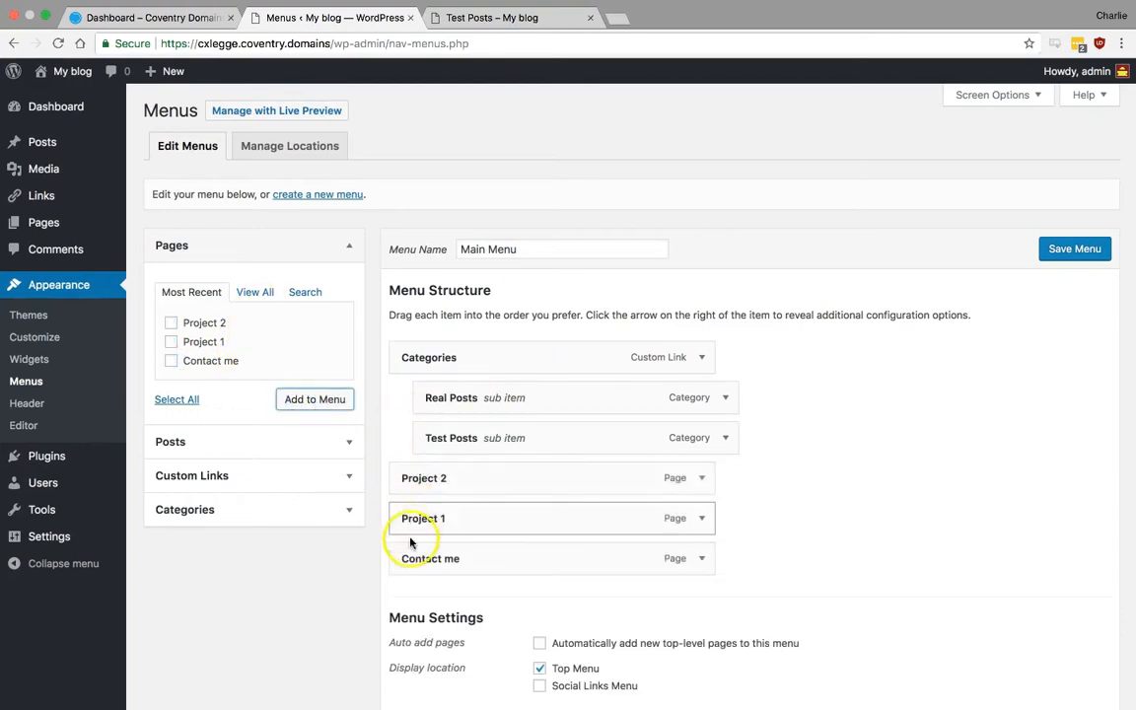
click(1047, 249)
click(493, 20)
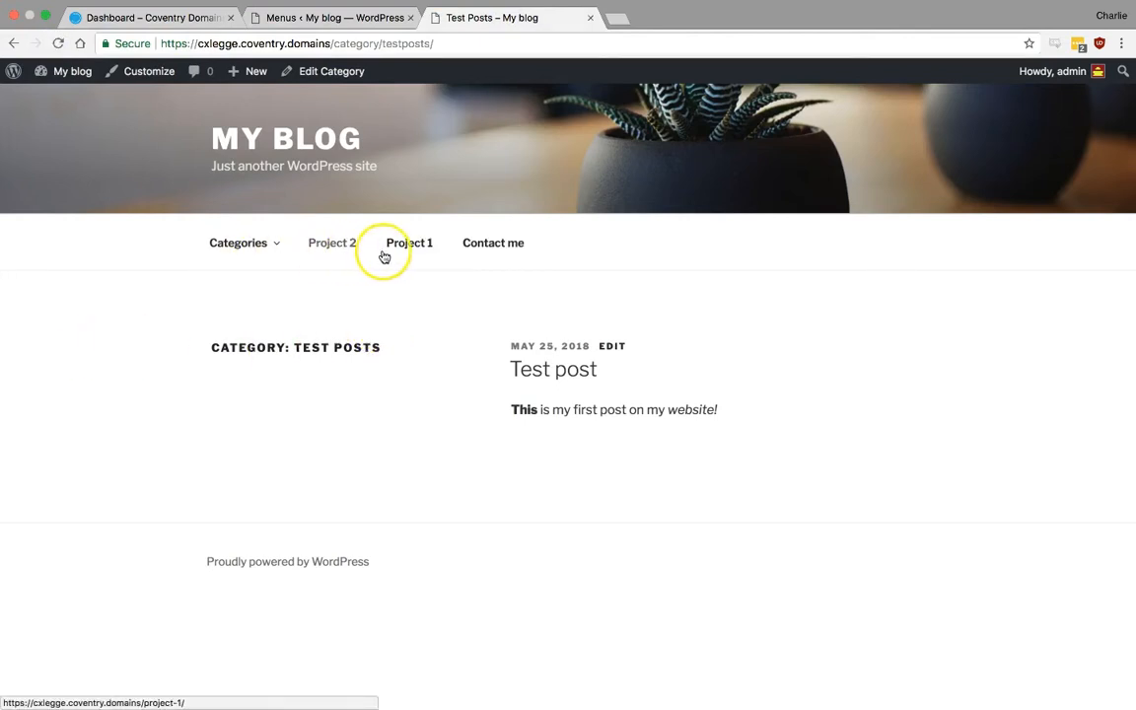
Add a custom link with the URL "#" and the link text "Projects" to Main Menu.
click(299, 17)
scroll(499, 414, down, 1)
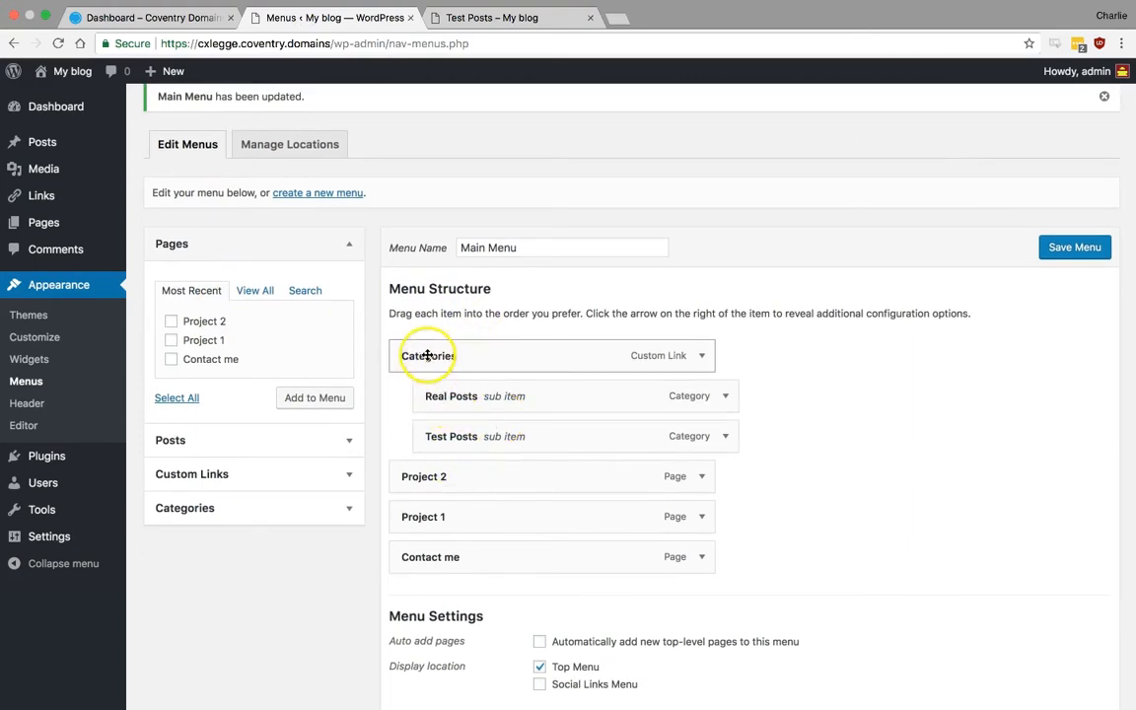
click(180, 477)
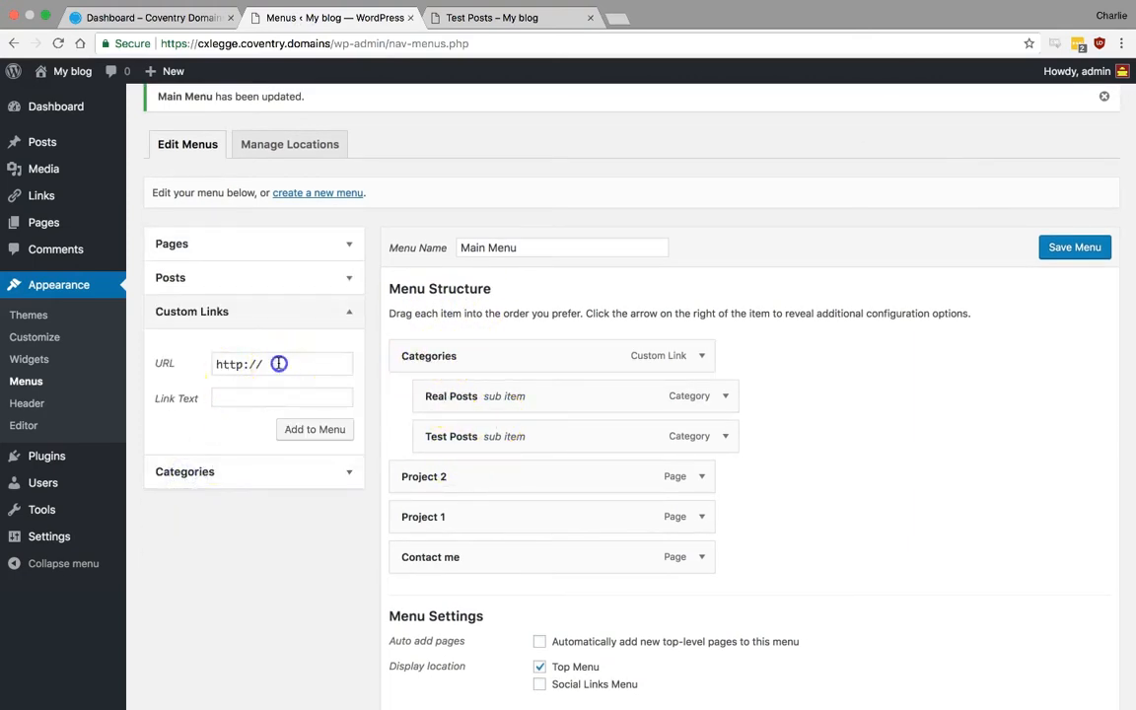
click(188, 364)
text(#)
click(226, 391)
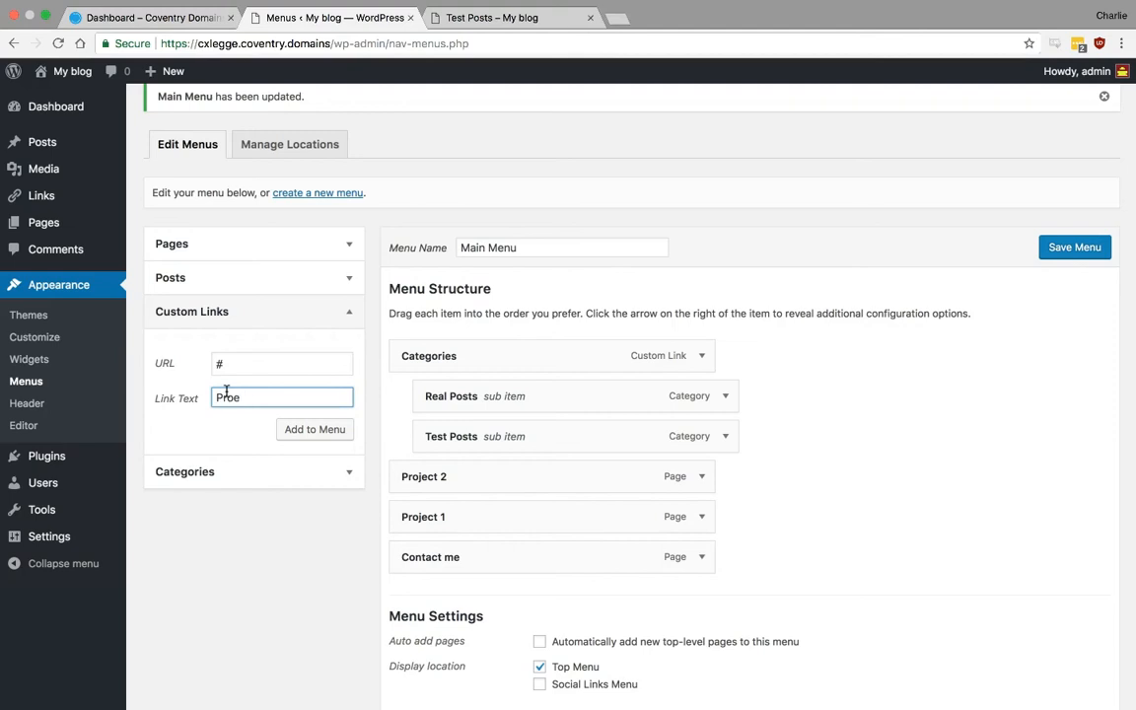
click(314, 427)
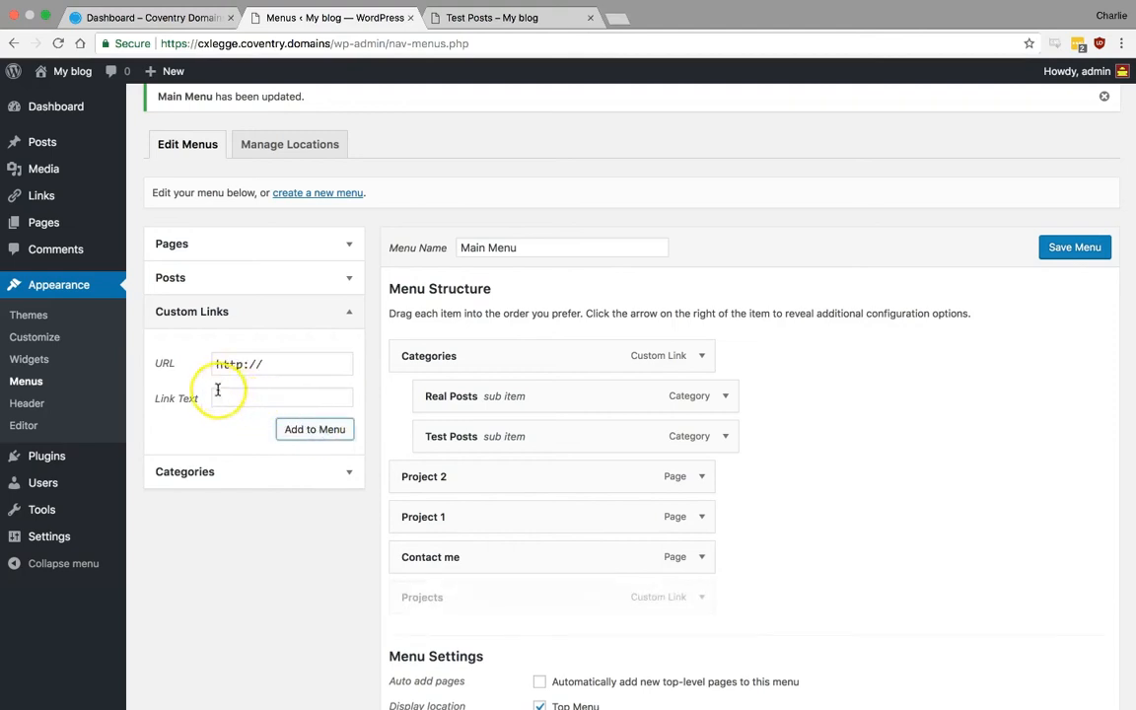
Move Projects above Contact me, nest Project 1 and Project 2 under it in that order, and save the menu.
drag(436, 598, 422, 488)
drag(425, 553, 457, 549)
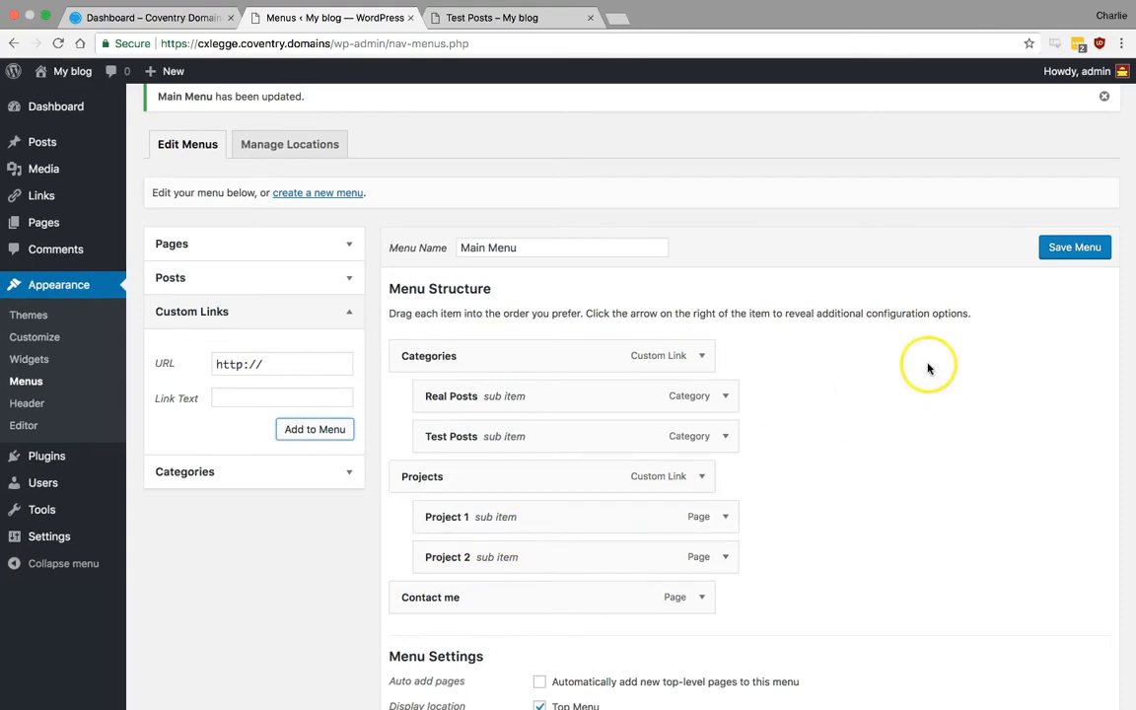
click(1046, 250)
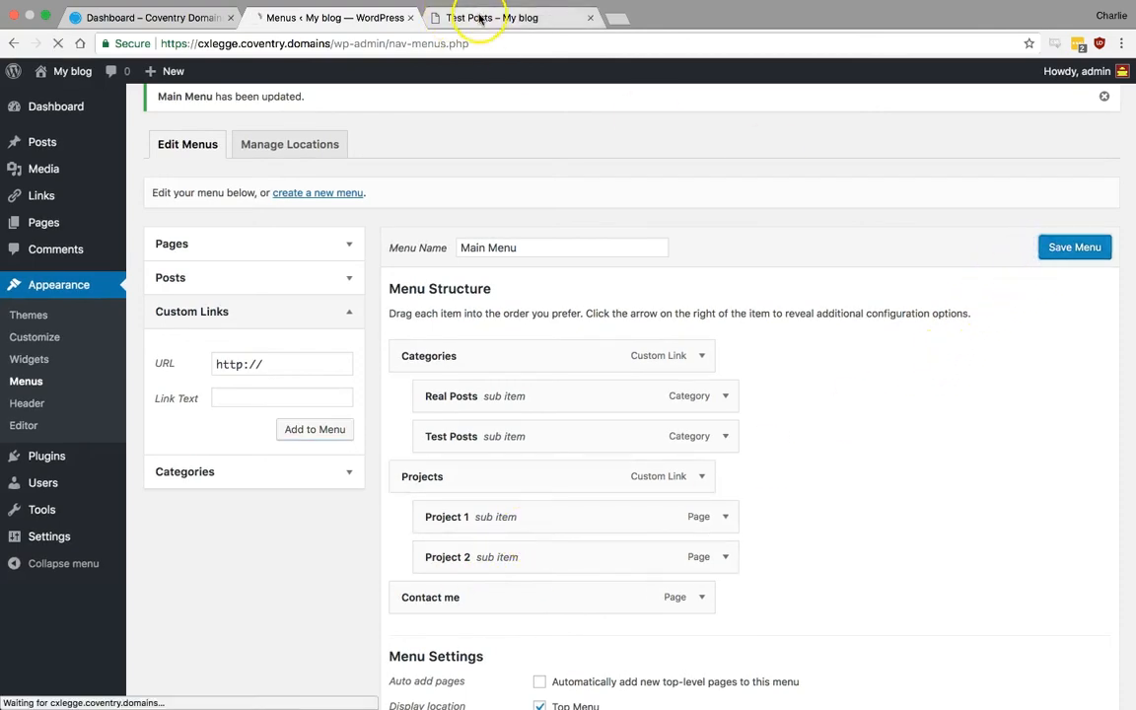
Reload the live blog and open the Project 1 and Project 2 pages from the Projects navigation item.
click(458, 16)
click(55, 44)
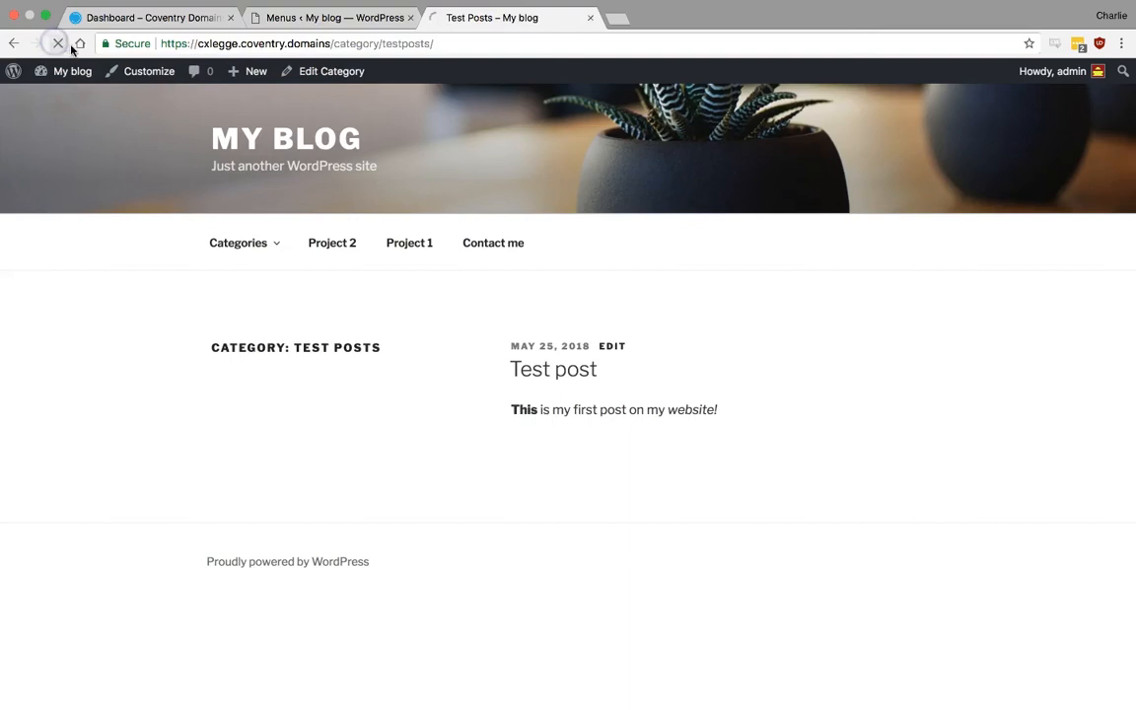
mouse_move(217, 244)
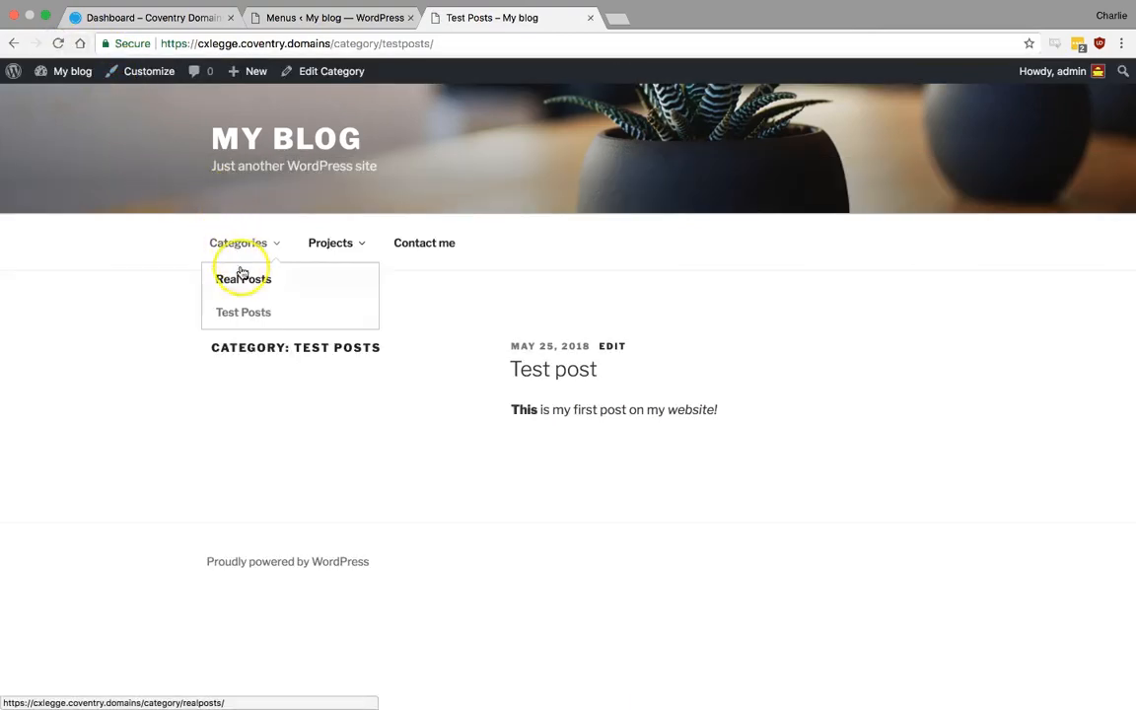
mouse_move(350, 248)
click(355, 283)
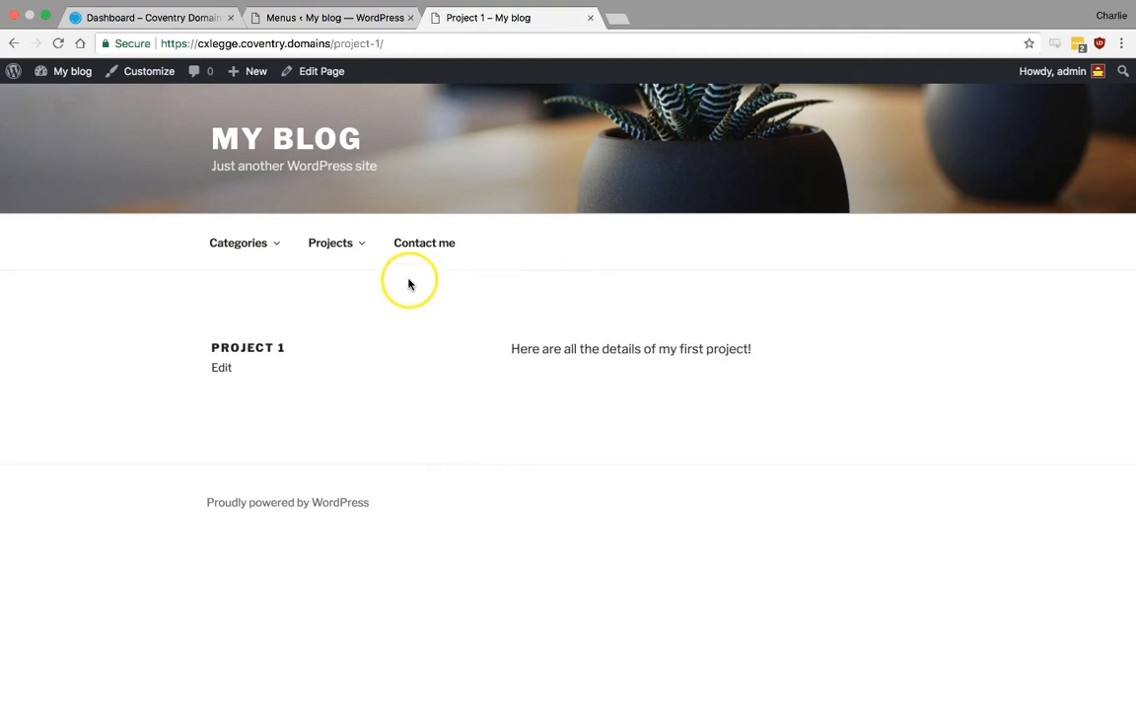
mouse_move(305, 248)
click(330, 313)
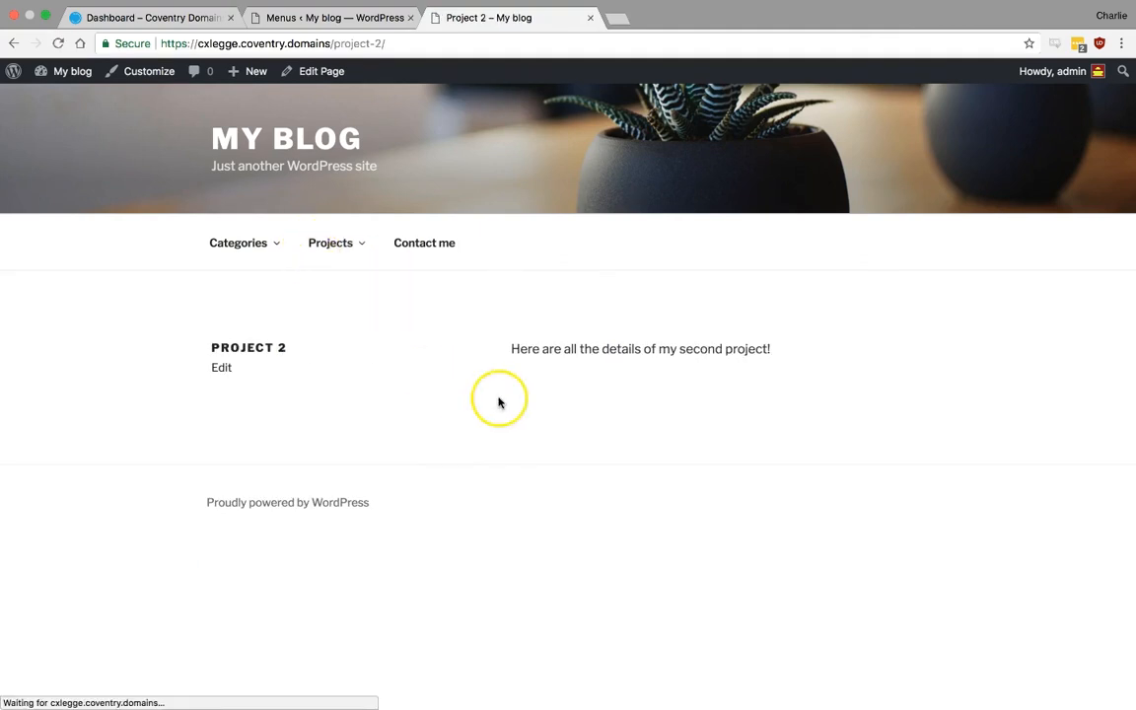